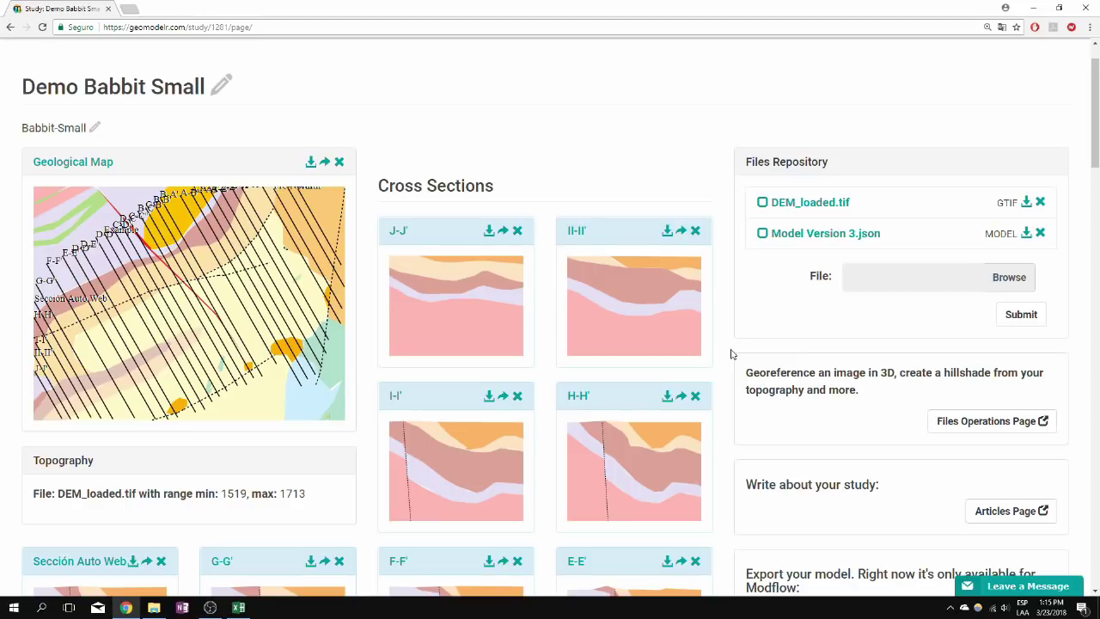
Switch to the Borehole_Babbit workbook in Excel and review its SURVEY, COLLAR and INTERVAL sheets.
left_click(248, 606)
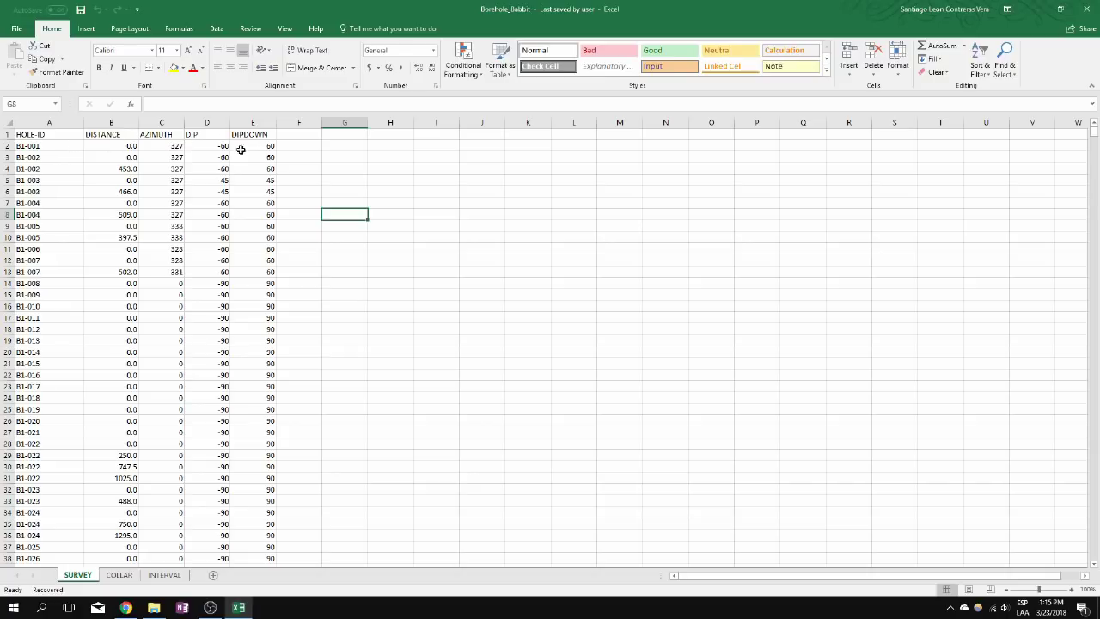
left_click(122, 577)
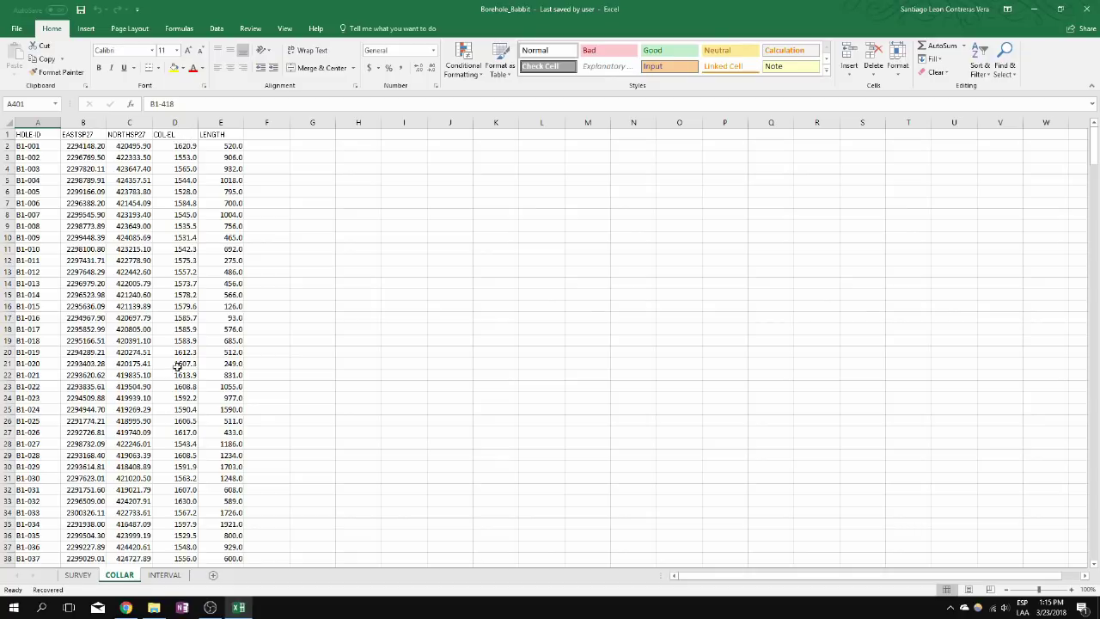
left_click(172, 574)
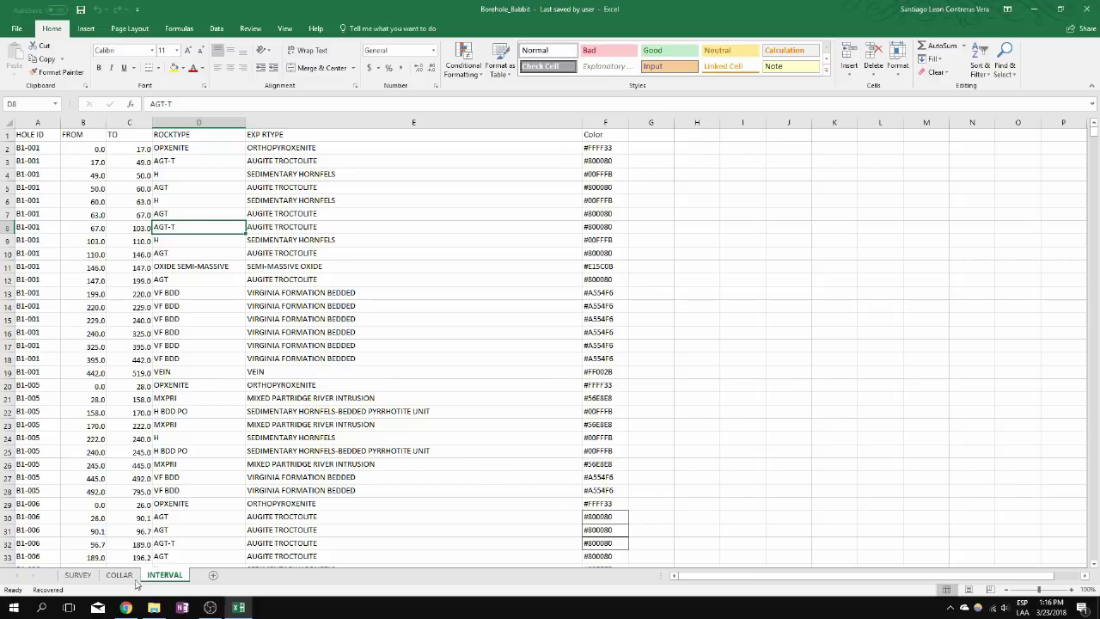
Return to the Geomodelr study in Chrome, upload Borehole_Babbit.xlsx to the Files Repository and check its sheets.
left_click(127, 608)
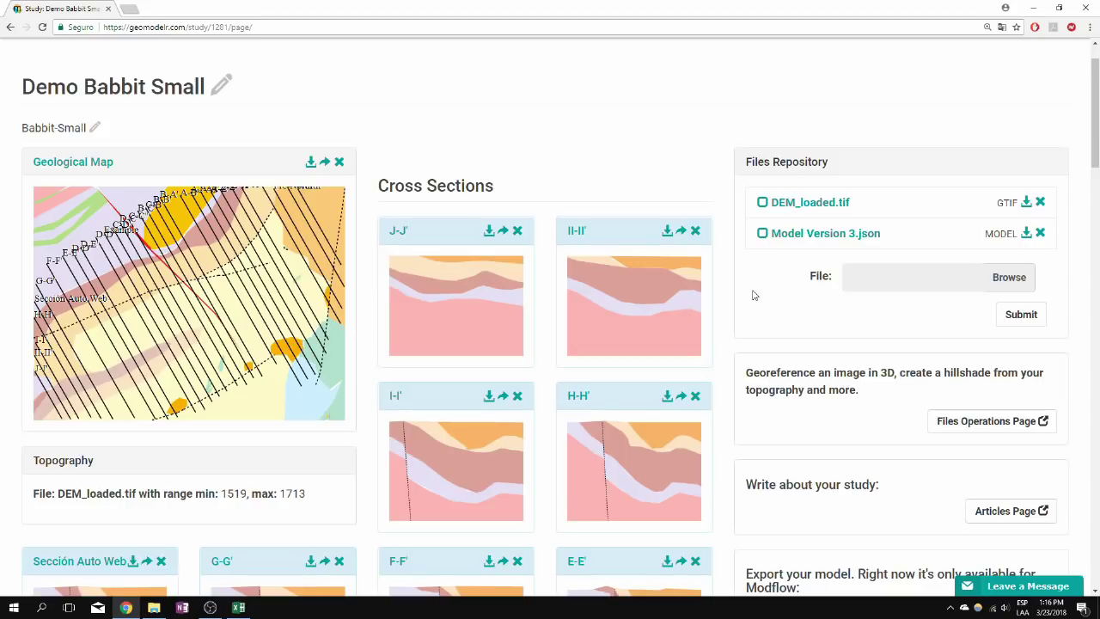
left_click(1014, 279)
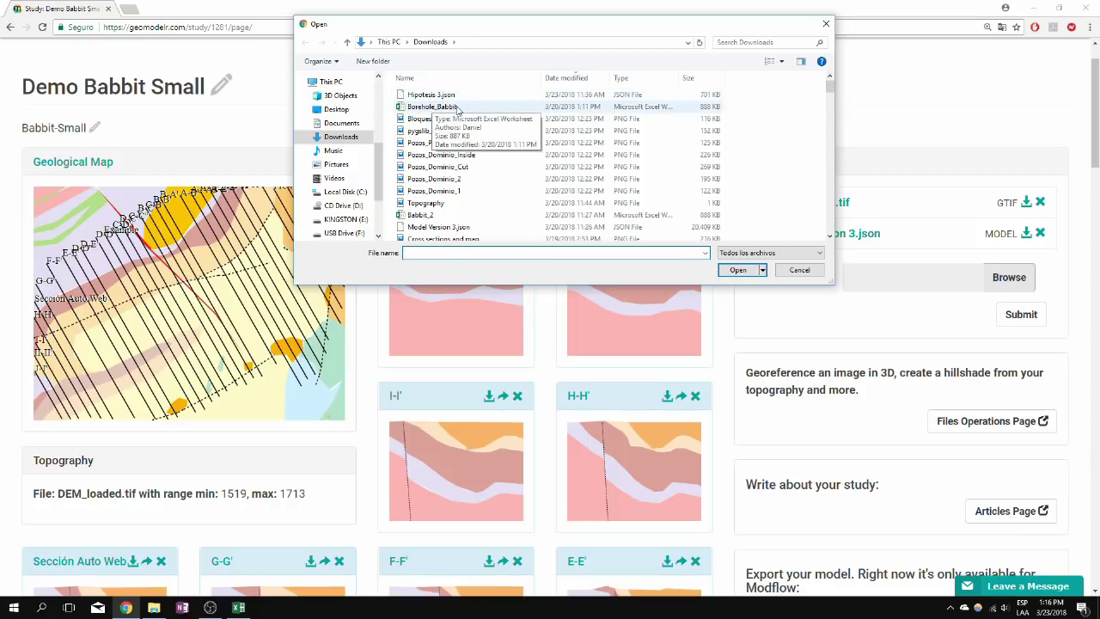
left_click(428, 107)
left_click(737, 270)
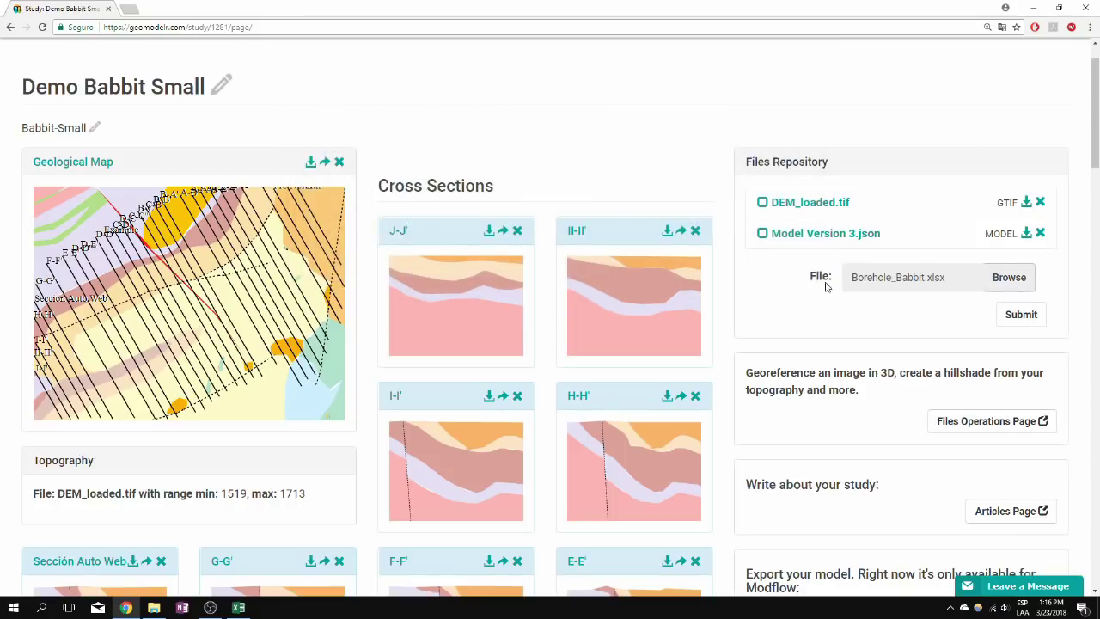
left_click(1018, 314)
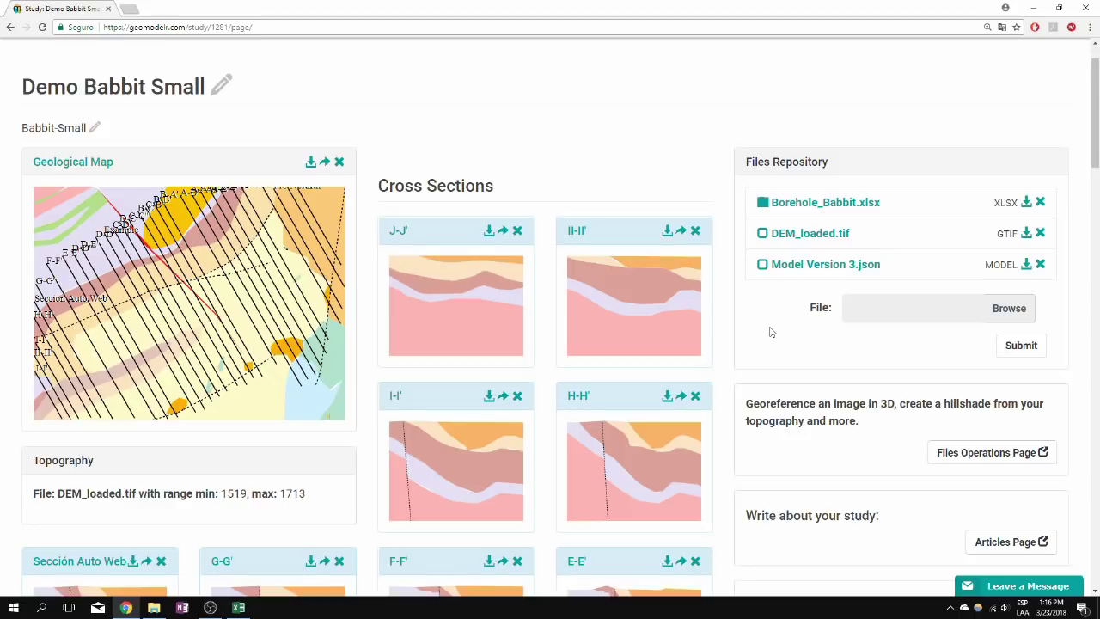
left_click(767, 208)
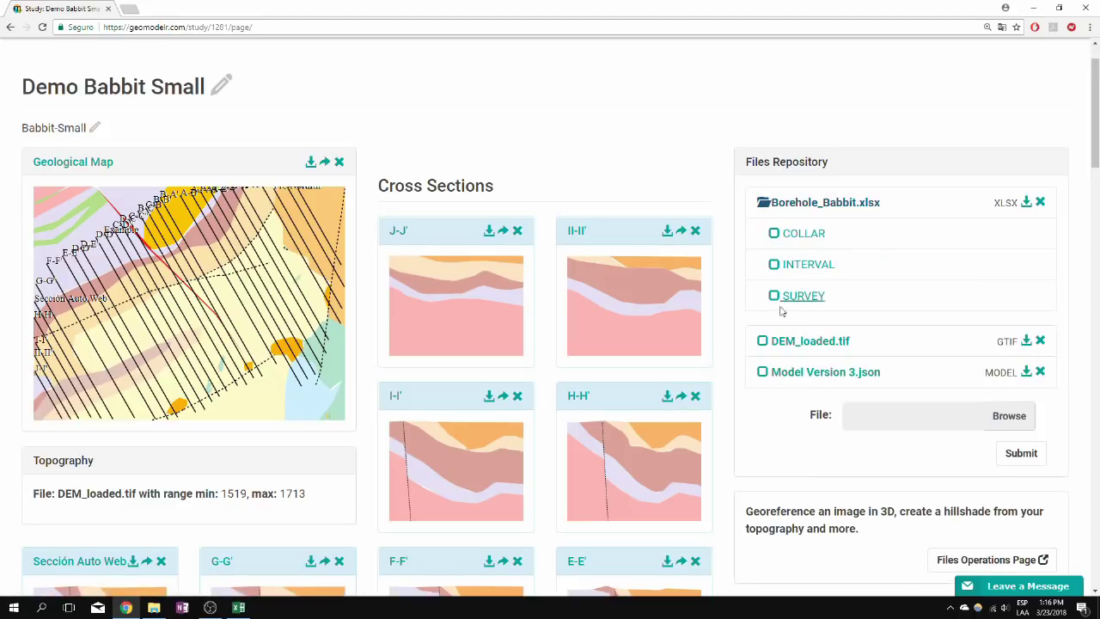
left_click(766, 208)
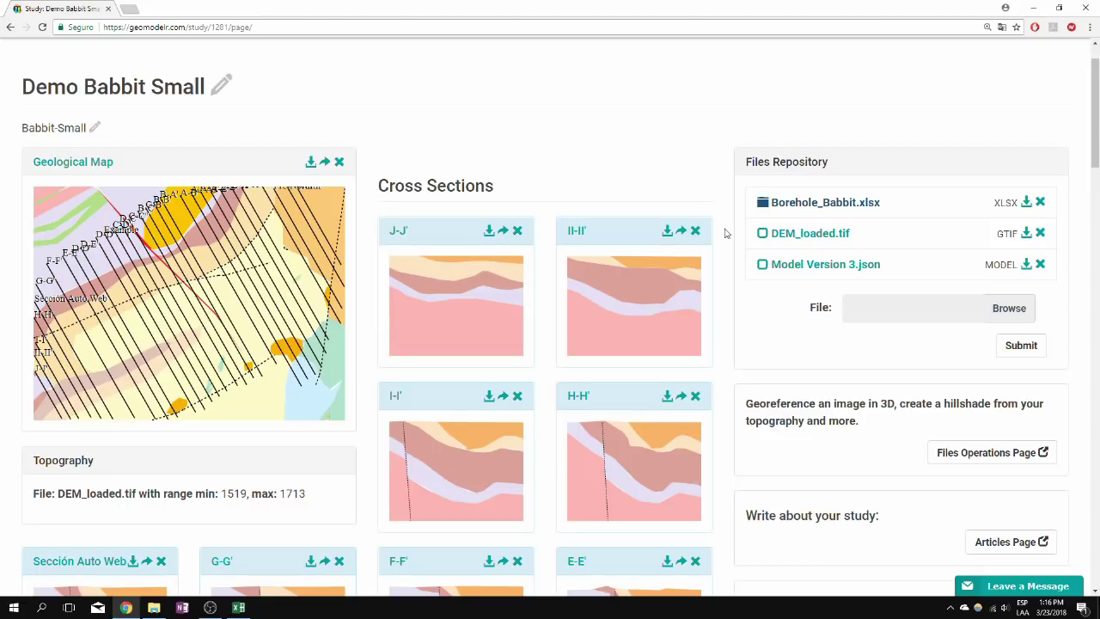
Start a new dataset named "Boreholes" in the study and make it a boreholes dataset.
scroll(724, 233, "down", 10)
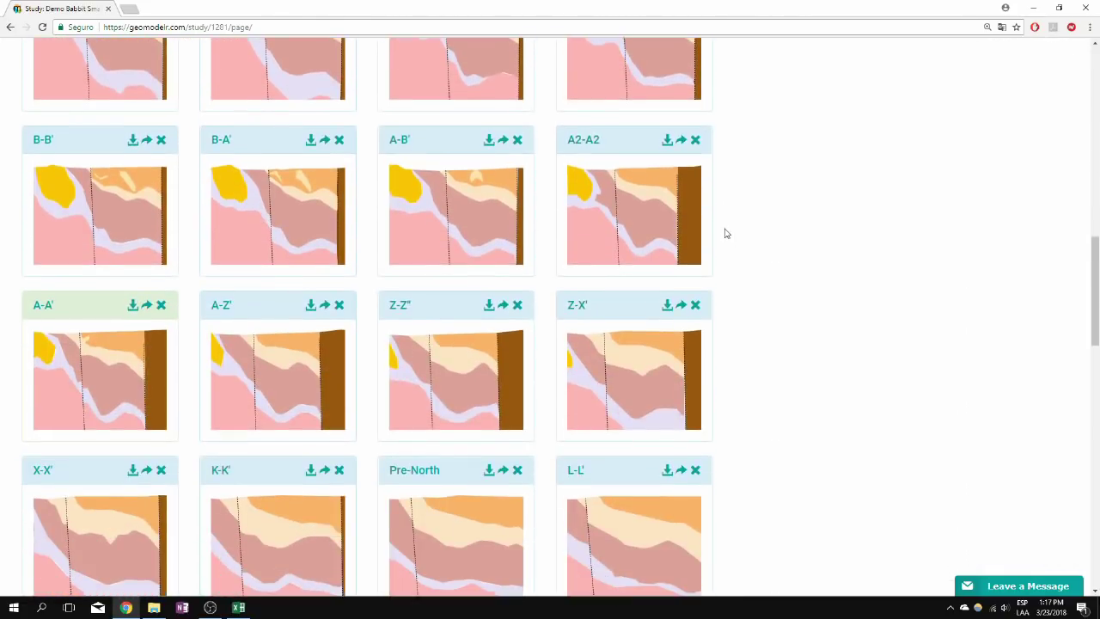
scroll(724, 233, "down", 7)
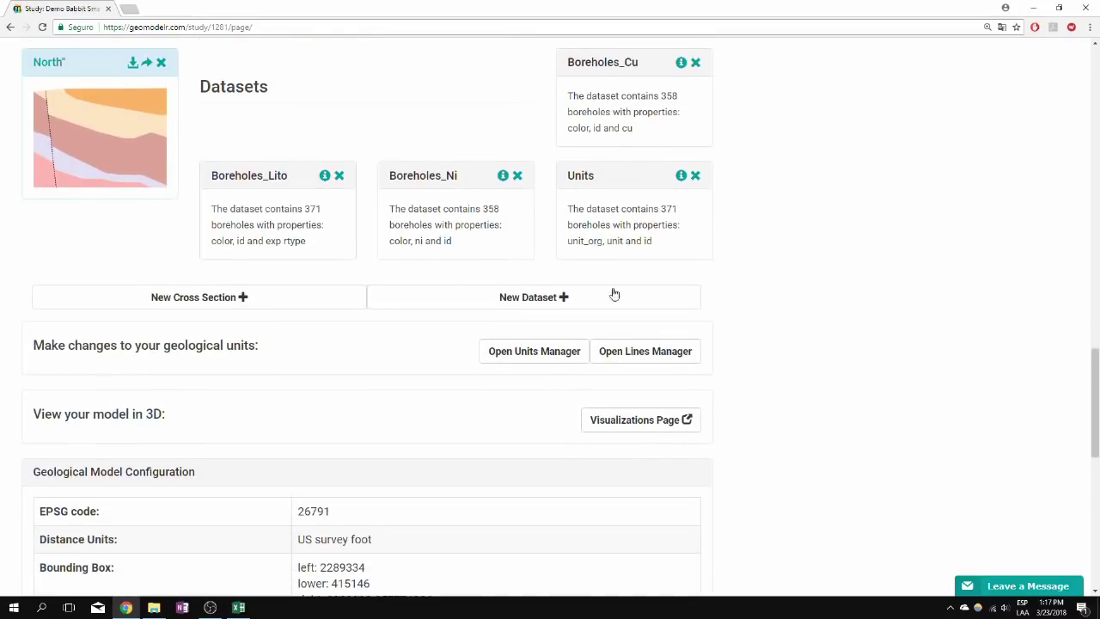
left_click(520, 301)
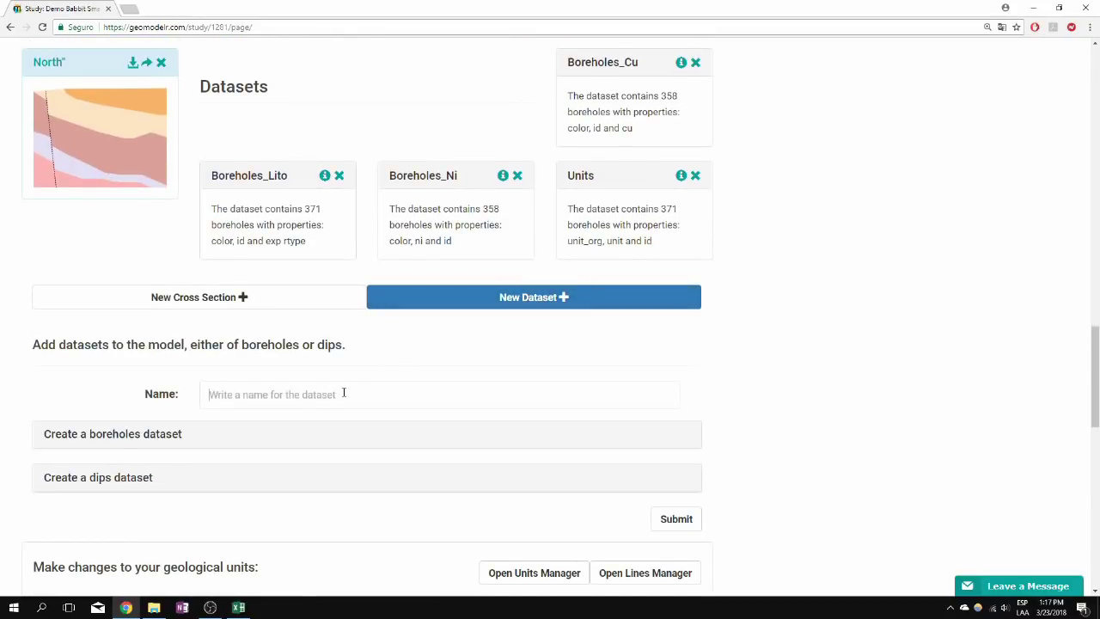
type("Borehole")
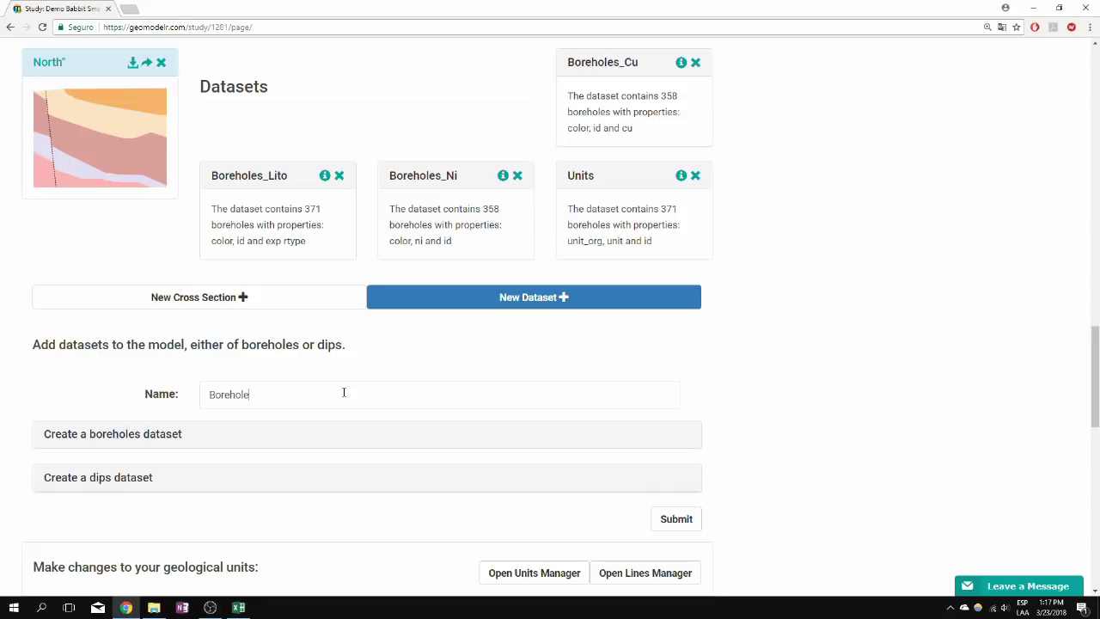
type("s")
left_click(144, 436)
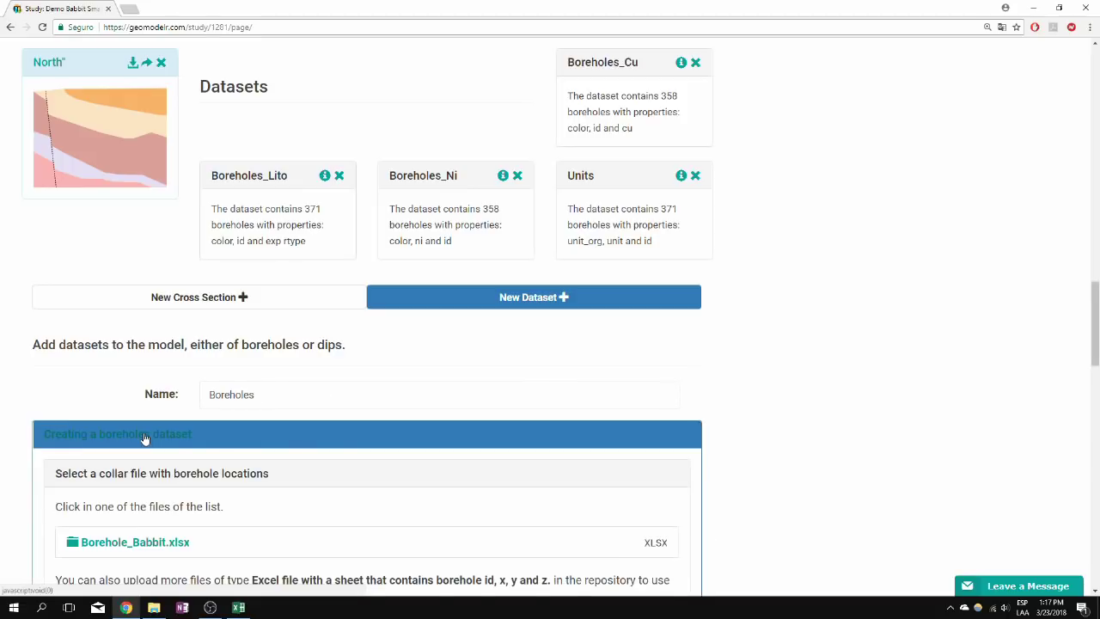
Choose the COLLAR sheet of Borehole_Babbit.xlsx as the collar file and include HOLE-ID, EASTSP27, NORTHSP27 and COL-EL.
scroll(361, 434, "down", 4)
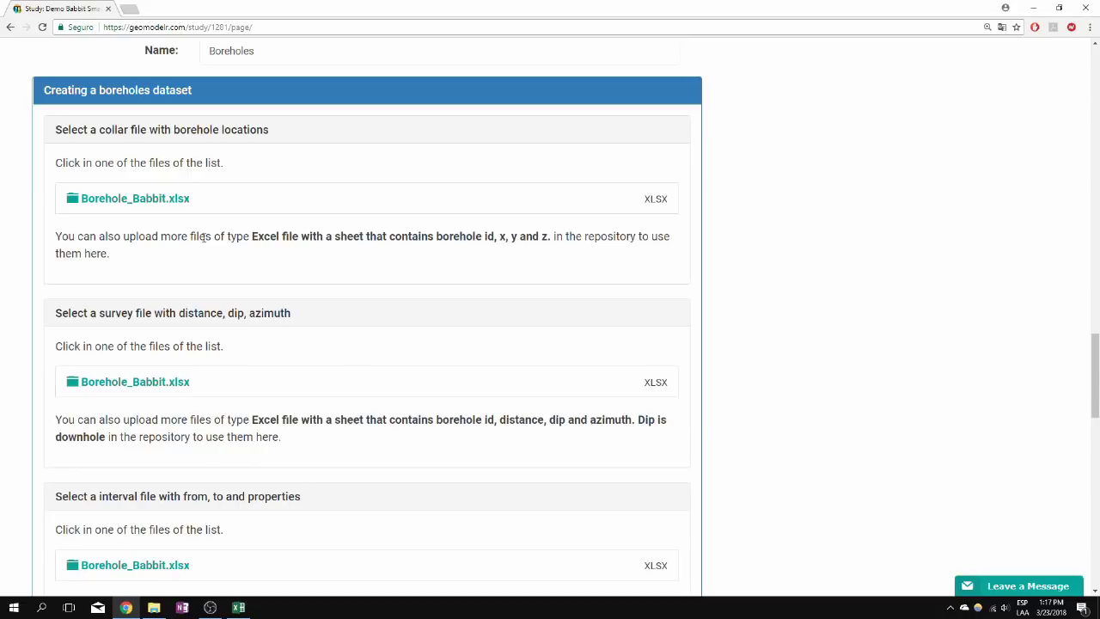
left_click(177, 199)
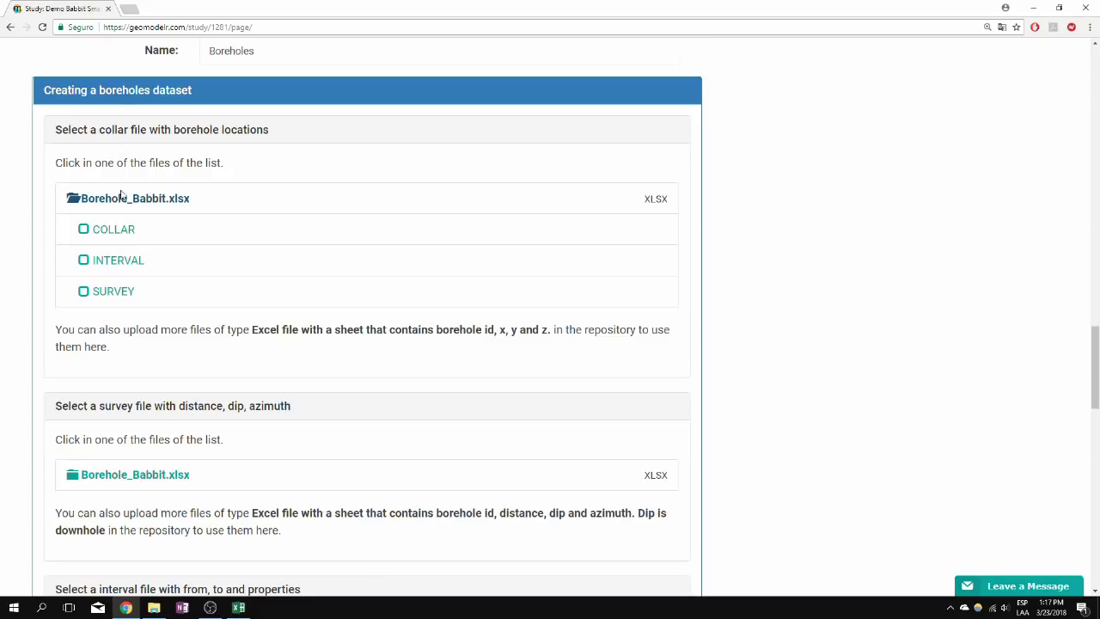
left_click(123, 230)
scroll(189, 256, "down", 3)
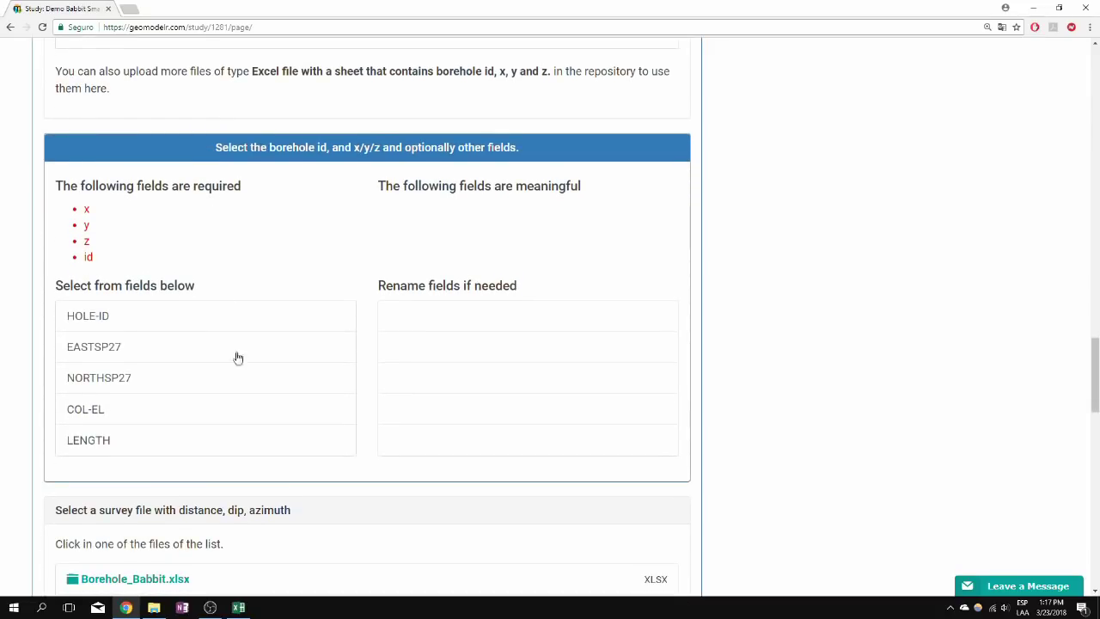
left_click_drag(262, 323, 275, 413)
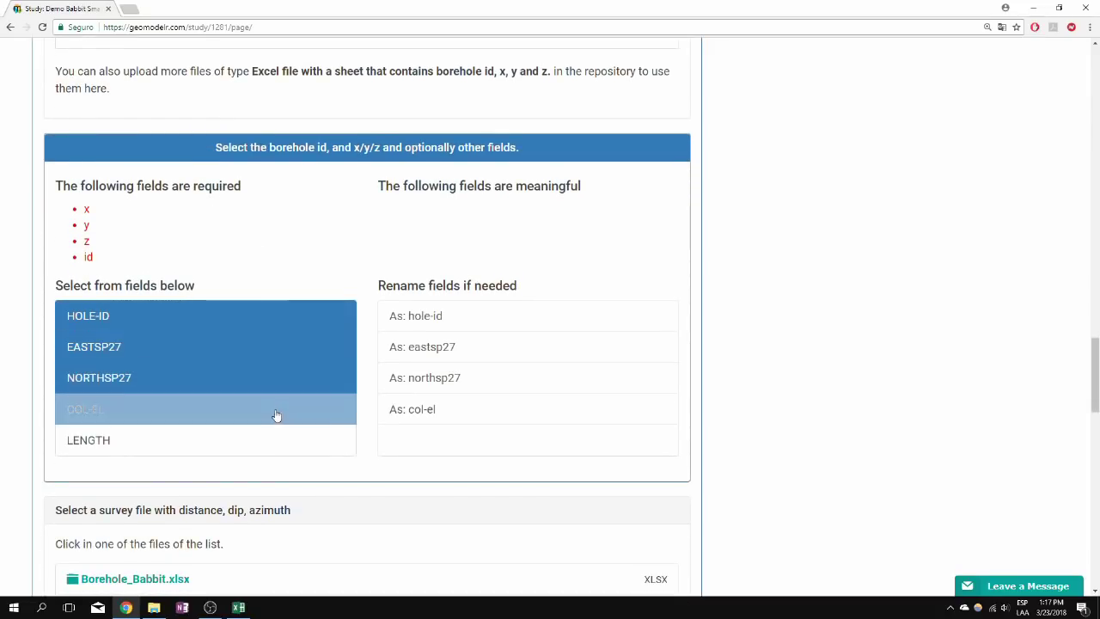
Load the collar fields HOLE-ID as id, EASTSP27 as x, NORTHSP27 as y and COL-EL as z.
left_click(424, 318)
left_click_drag(417, 285, 426, 308)
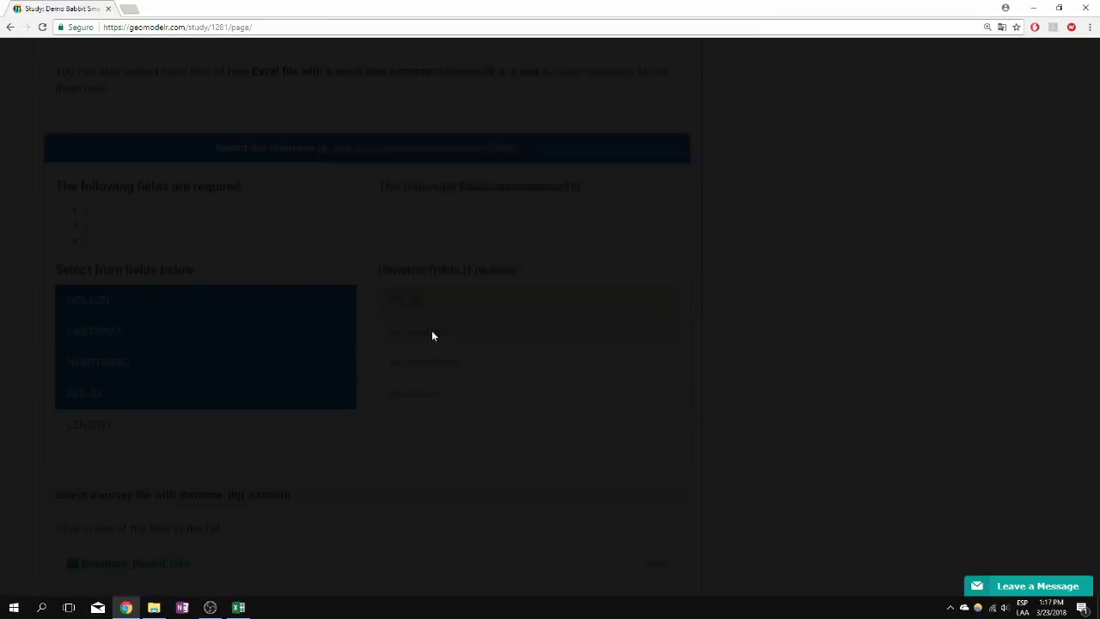
left_click_drag(425, 169, 451, 250)
left_click(462, 347)
left_click_drag(412, 172, 404, 243)
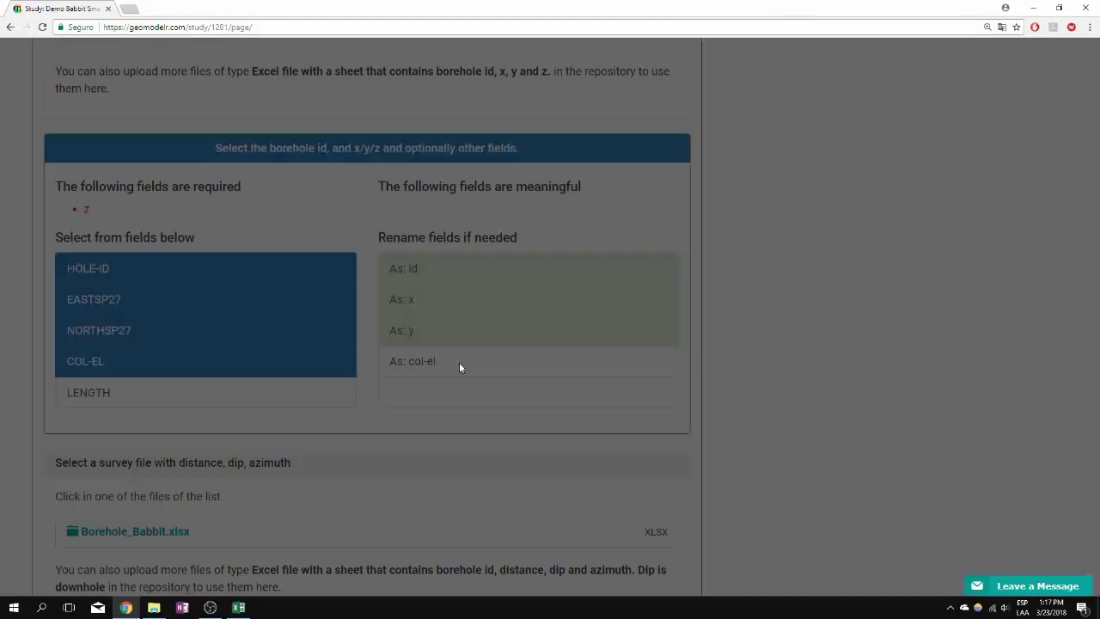
left_click(459, 362)
left_click(712, 225)
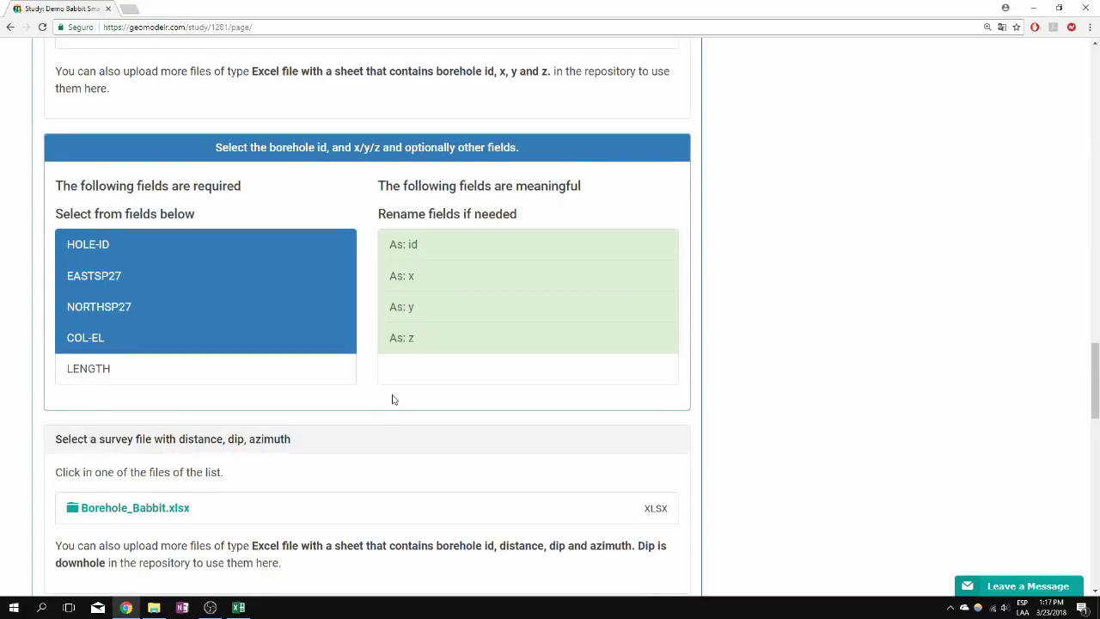
Choose the SURVEY sheet of Borehole_Babbit.xlsx as the survey file and include HOLE-ID, DISTANCE, AZIMUTH and DIPDOWN.
scroll(393, 399, "down", 2)
left_click(136, 394)
left_click(113, 487)
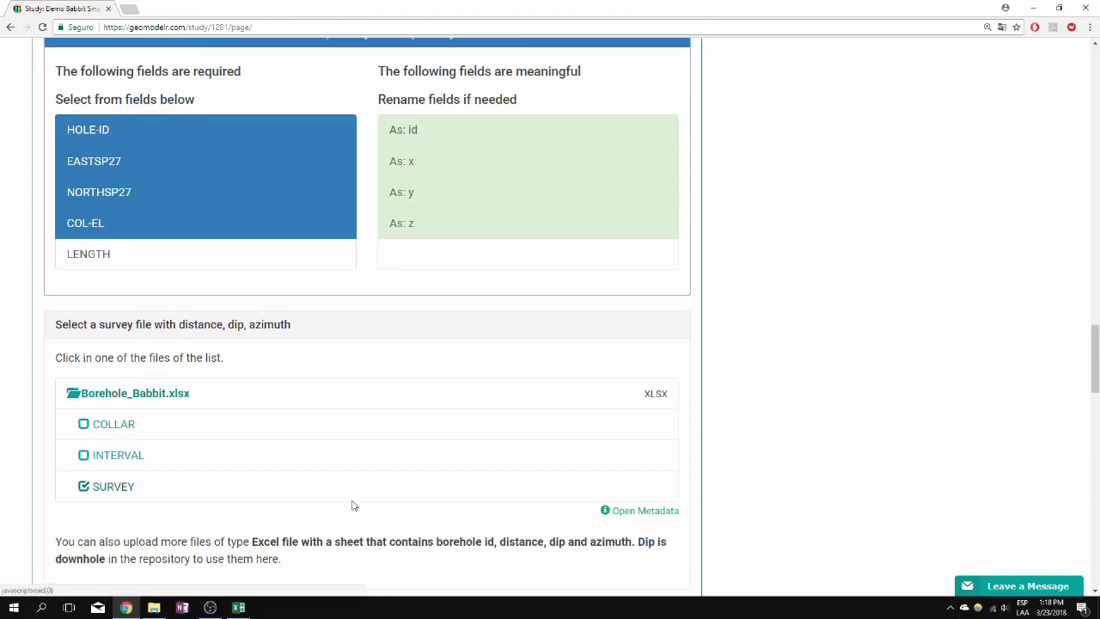
scroll(352, 503, "down", 5)
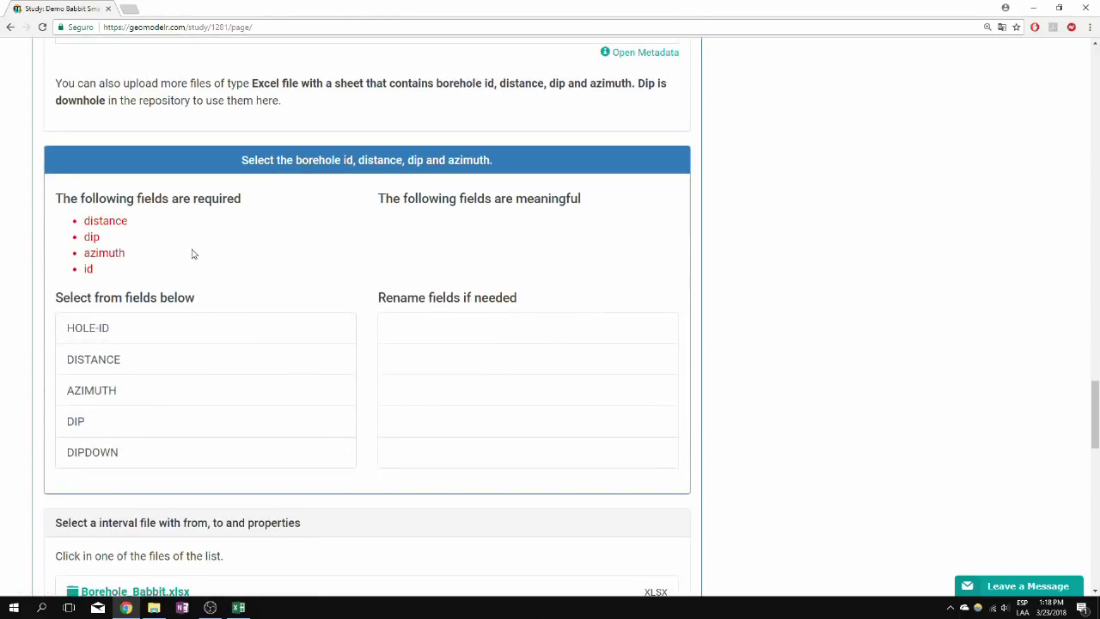
left_click(258, 336)
left_click(263, 371)
left_click(263, 386)
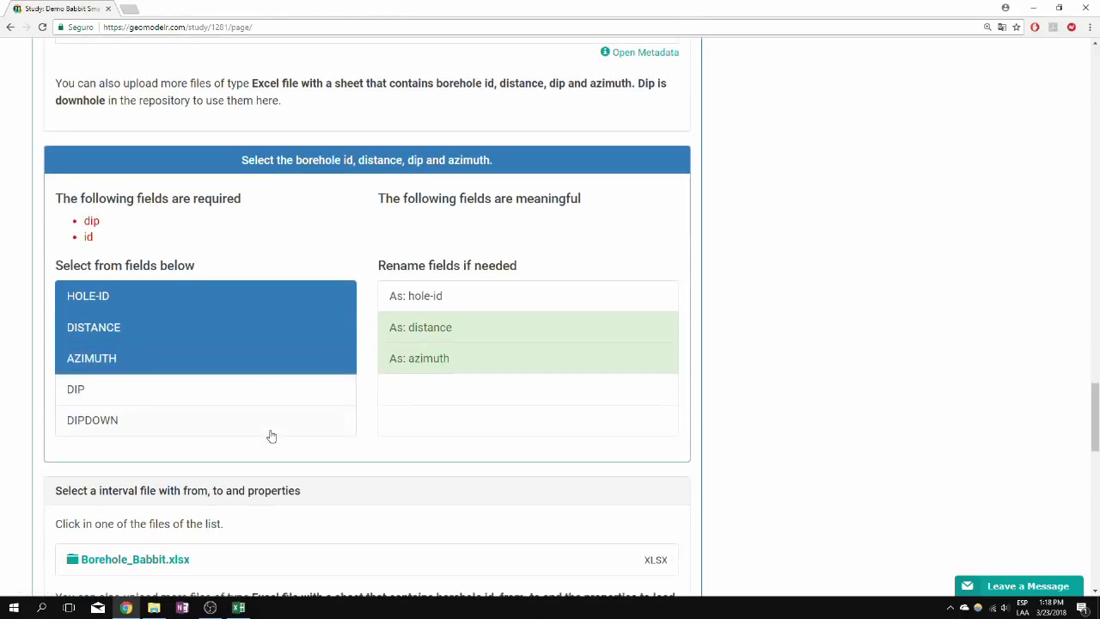
left_click(272, 430)
Load the survey field HOLE-ID as id and DIPDOWN as dip.
left_click(428, 296)
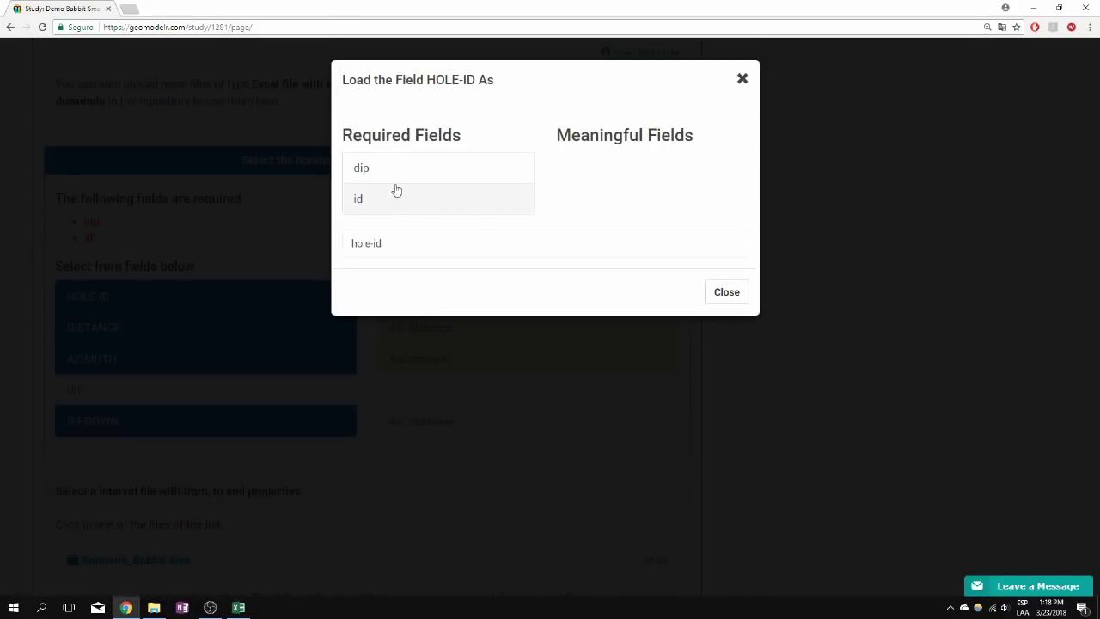
left_click(397, 195)
left_click(730, 260)
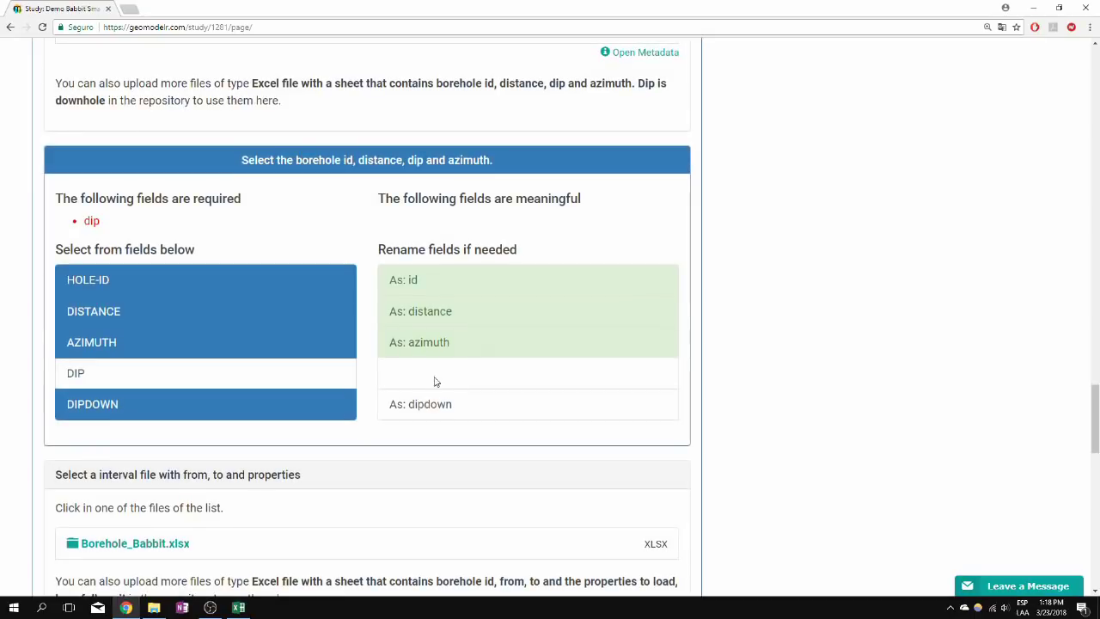
left_click(418, 405)
left_click(401, 178)
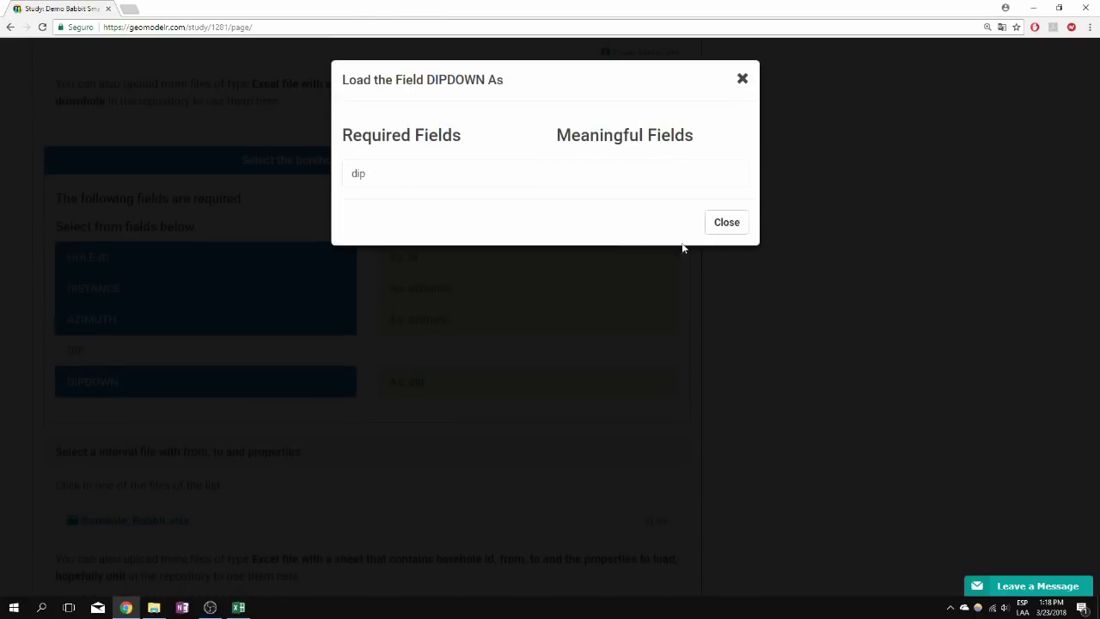
left_click(722, 225)
Choose the INTERVAL sheet of Borehole_Babbit.xlsx as the interval file and include HOLE ID, FROM and TO.
scroll(337, 374, "down", 2)
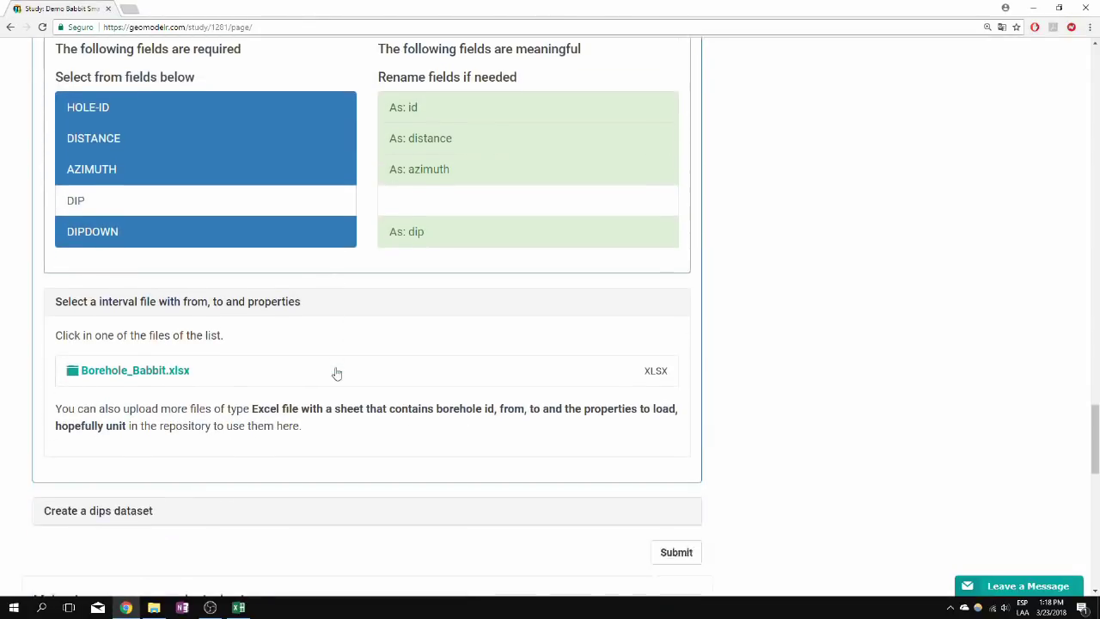
scroll(341, 349, "down", 2)
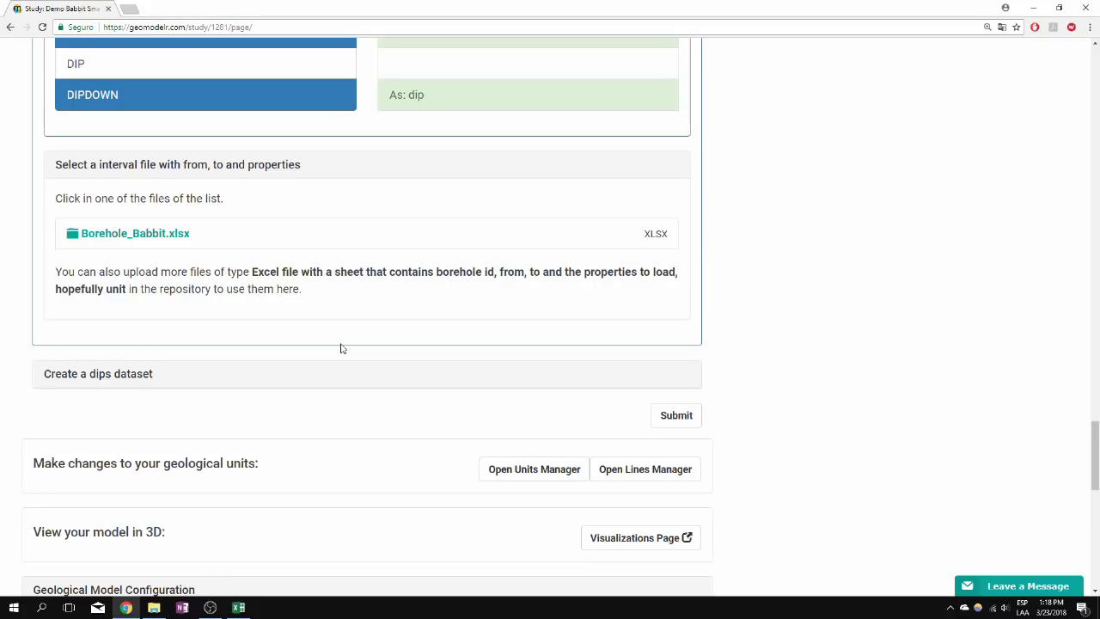
left_click(188, 238)
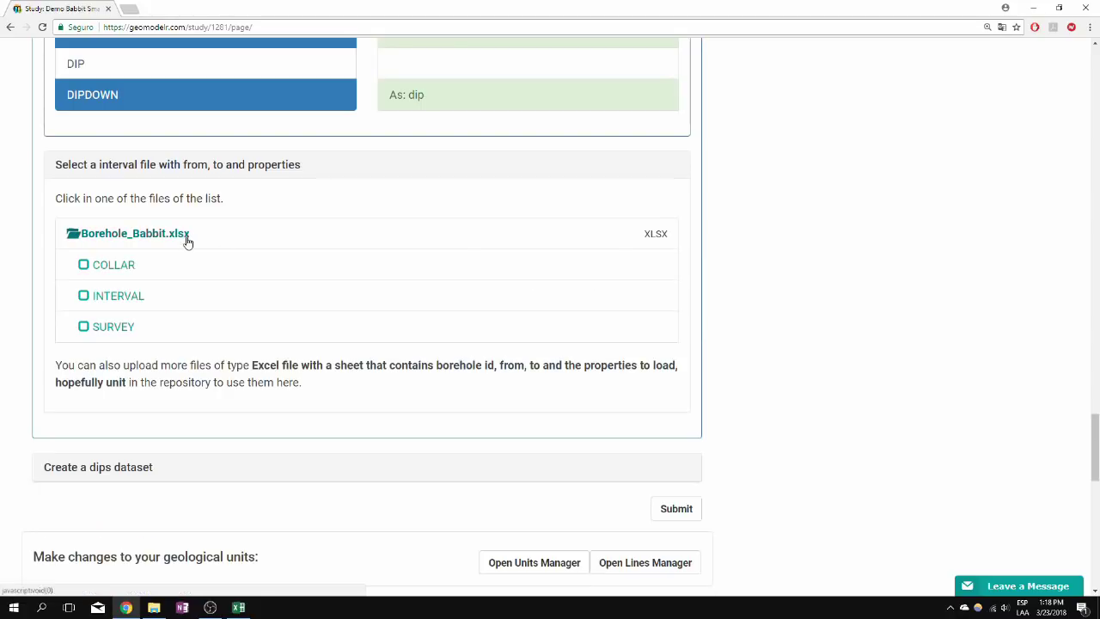
left_click(118, 297)
scroll(220, 351, "down", 3)
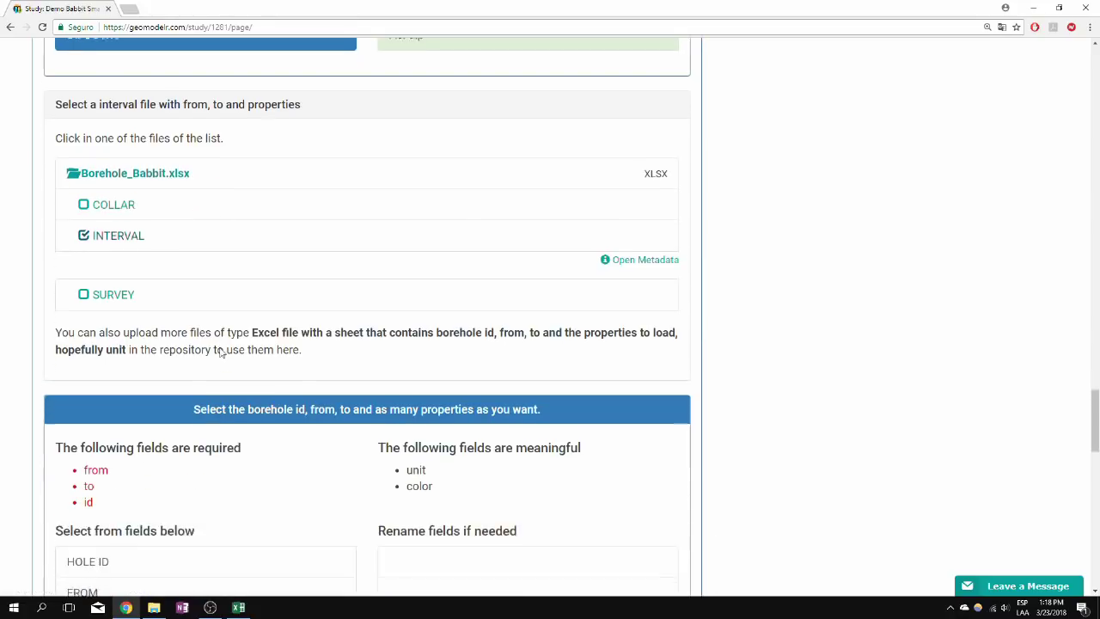
scroll(218, 352, "down", 2)
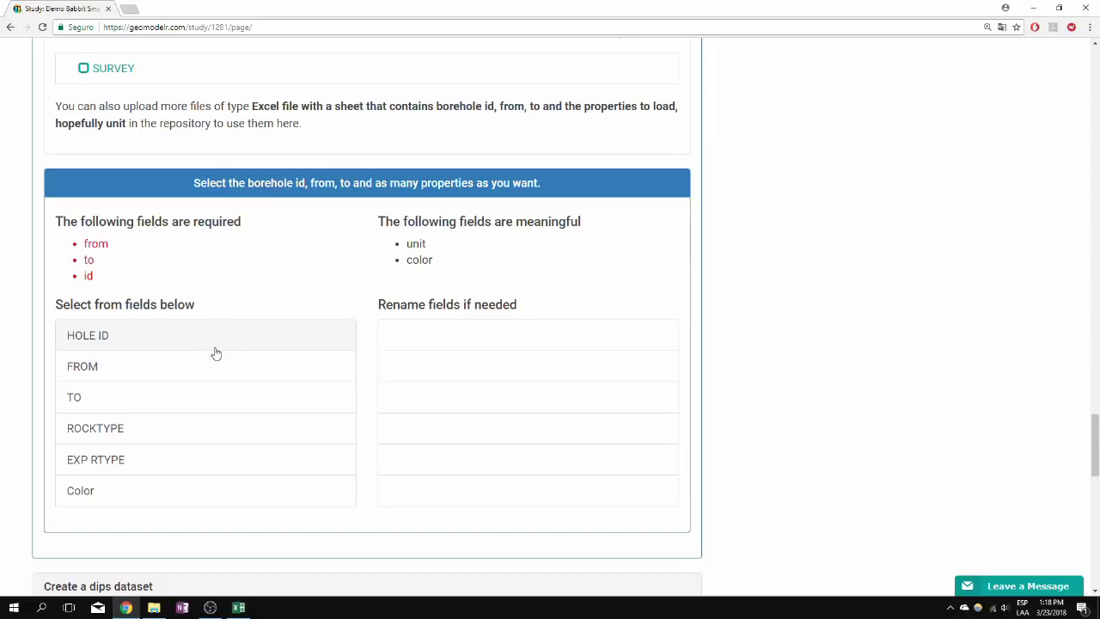
left_click(215, 352)
left_click(215, 368)
left_click(220, 393)
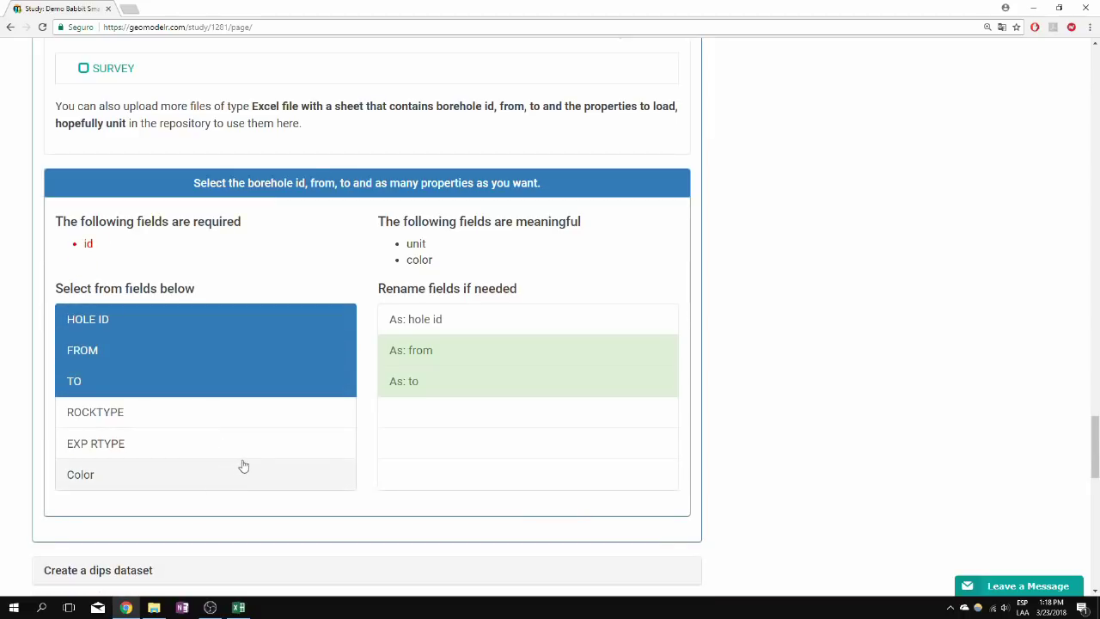
Load the interval field HOLE ID as id, include Color as color, and submit the boreholes dataset.
left_click(424, 318)
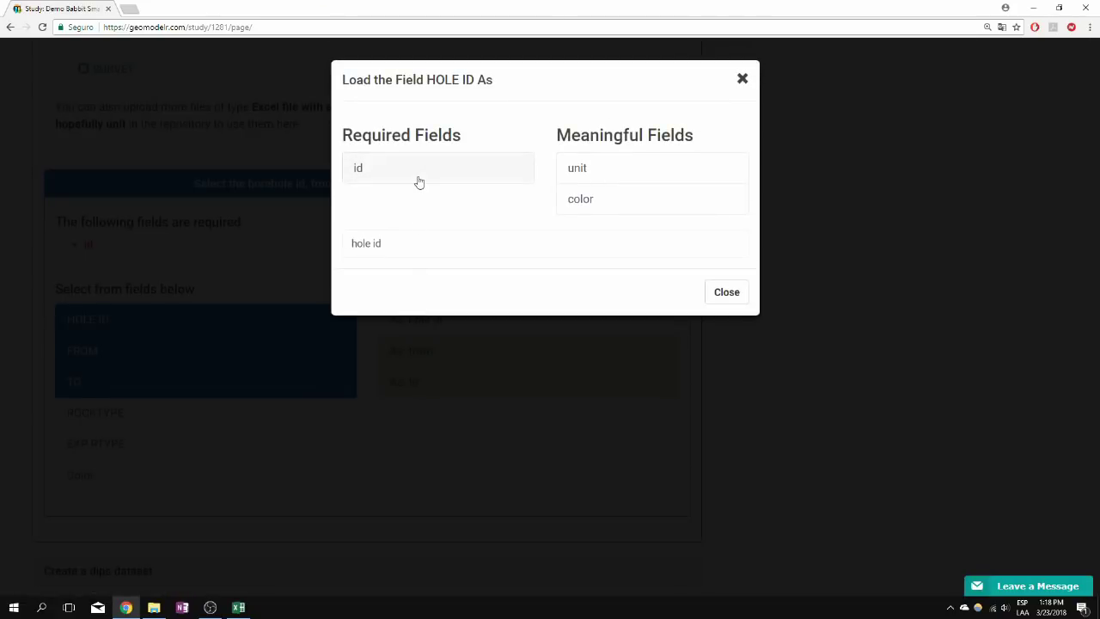
left_click(418, 180)
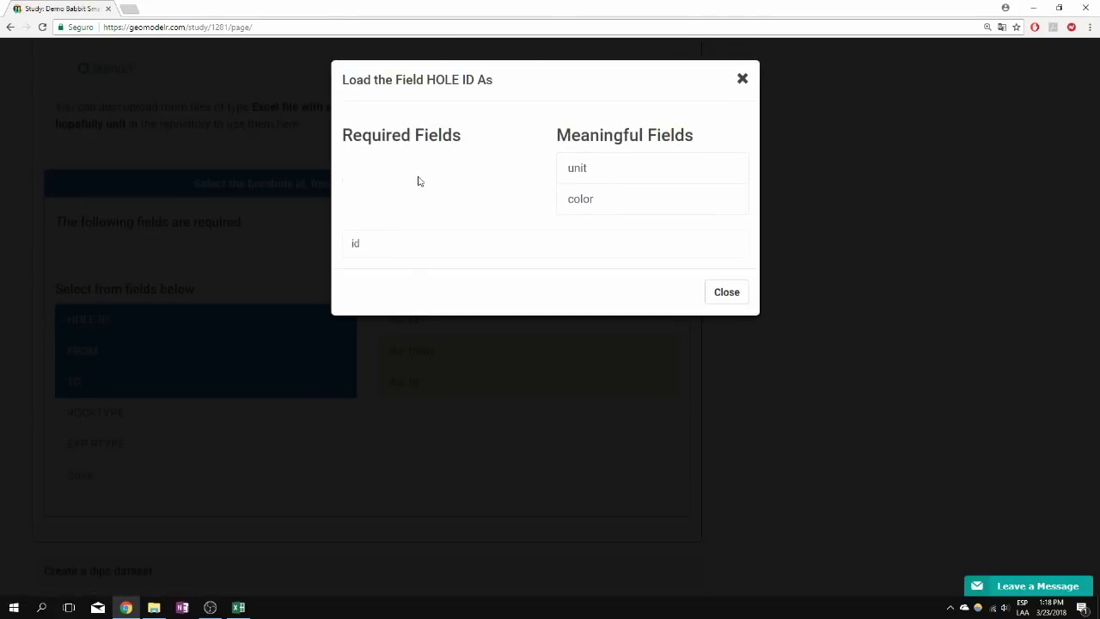
left_click(724, 301)
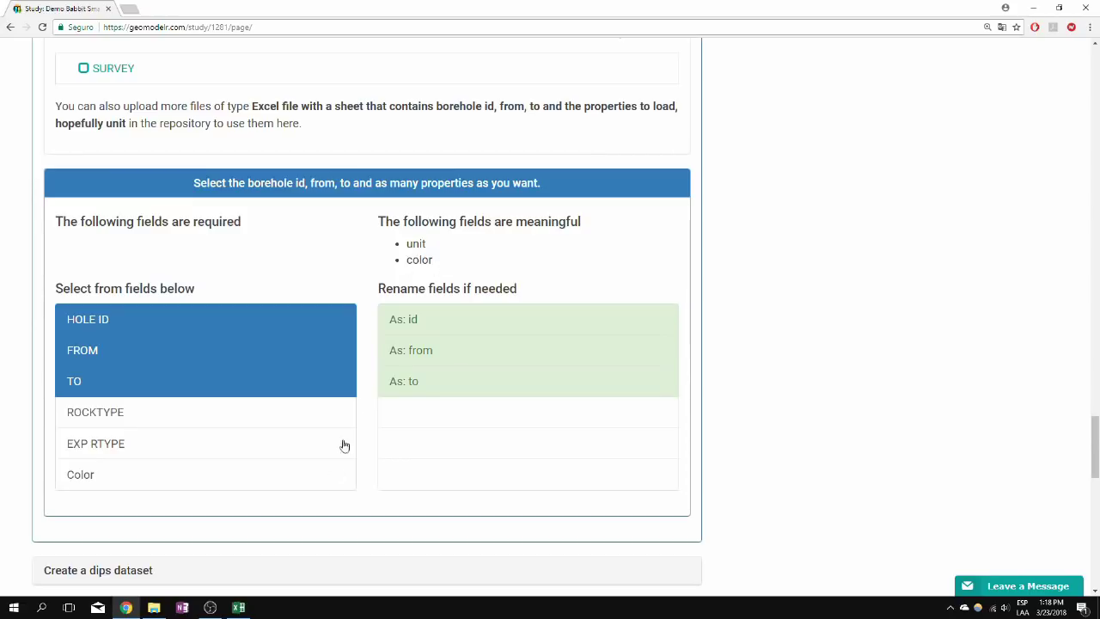
left_click(333, 478)
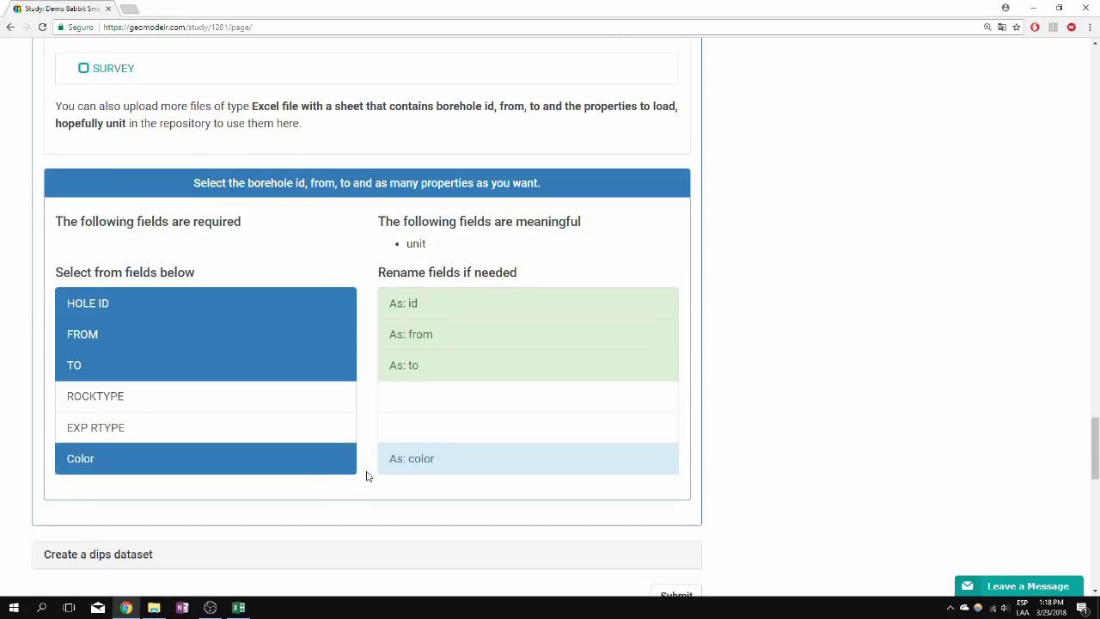
scroll(368, 477, "down", 2)
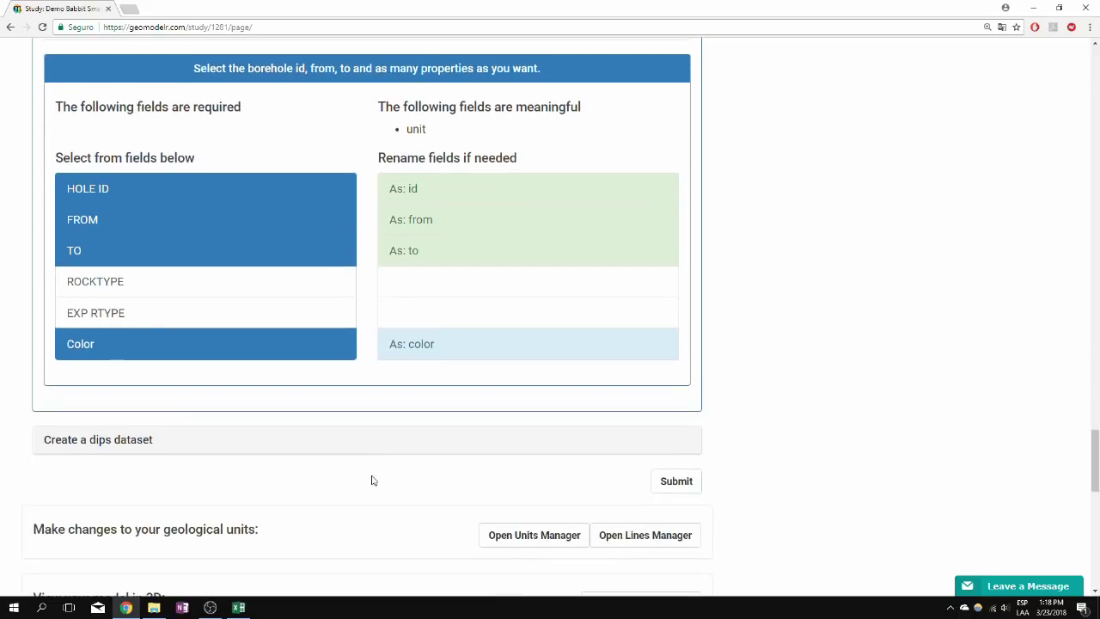
left_click(675, 487)
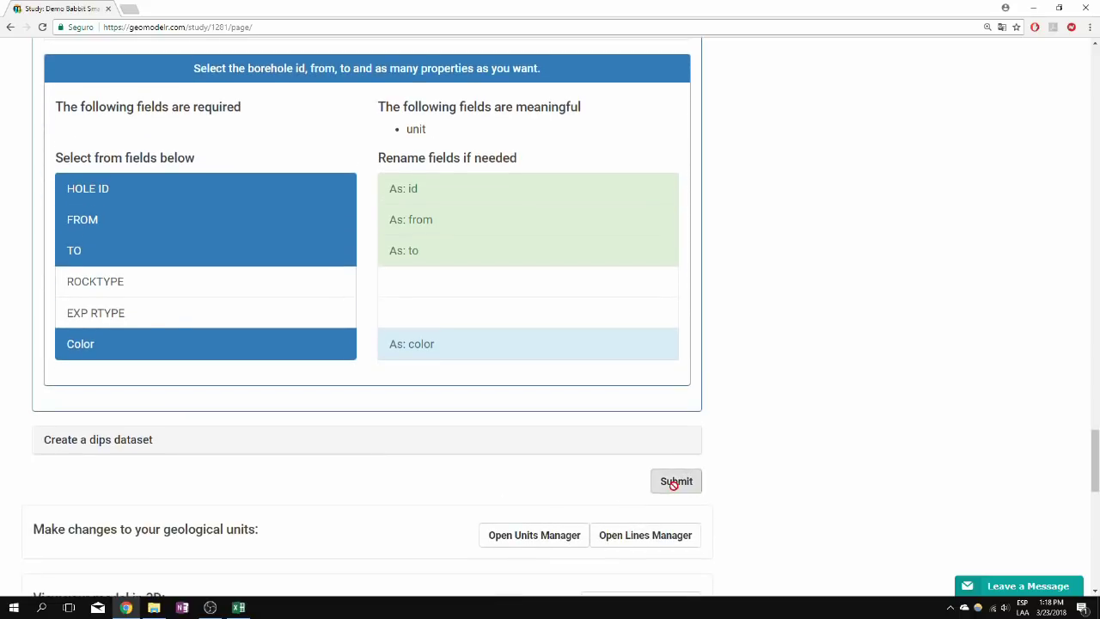
Start a new cross section named Example as a new empty or interpolated cross section.
scroll(760, 504, "up", 10)
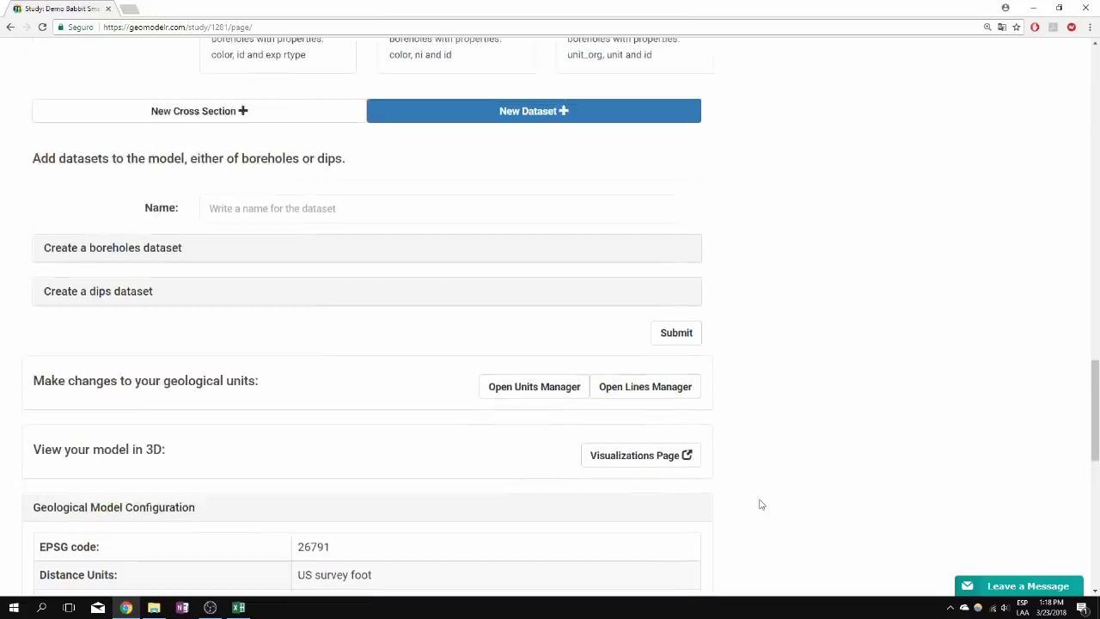
scroll(760, 505, "up", 3)
scroll(760, 505, "down", 2)
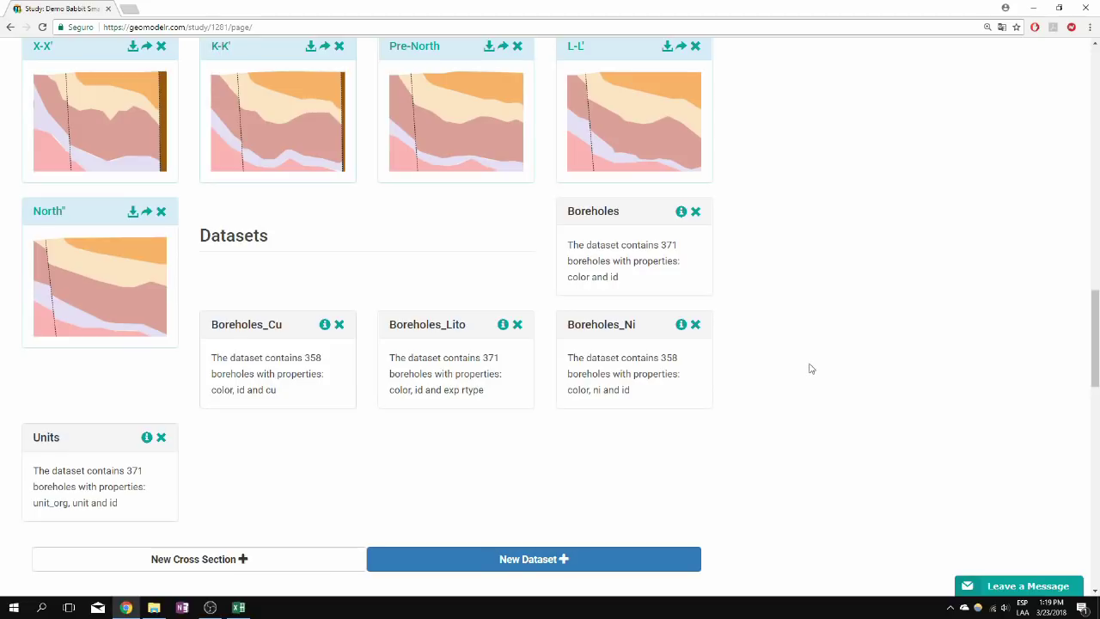
scroll(808, 367, "down", 2)
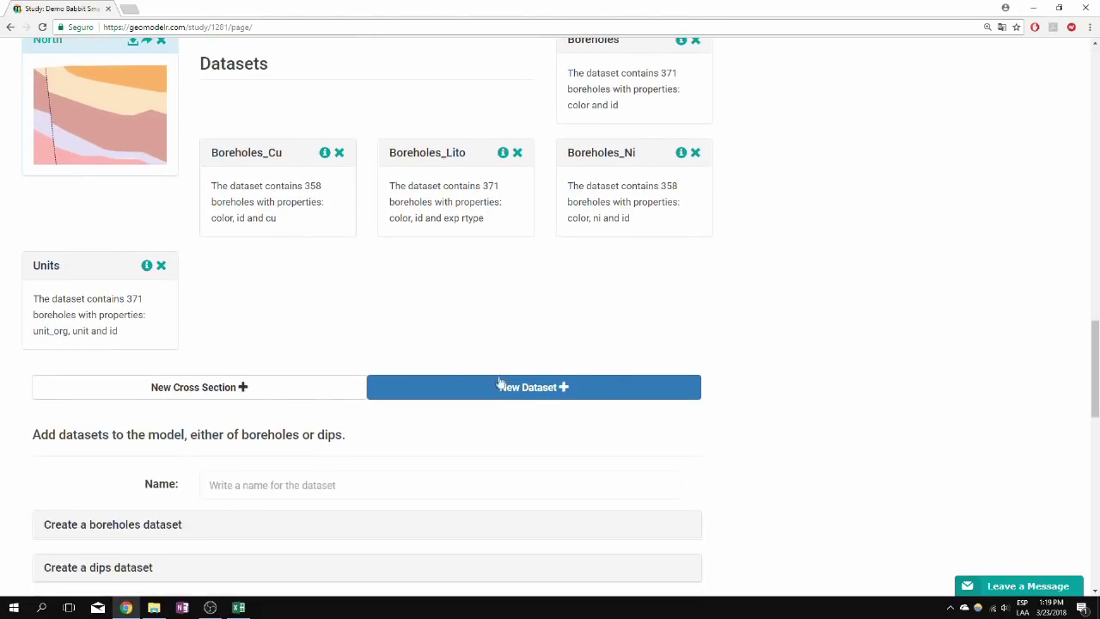
left_click(270, 401)
scroll(270, 401, "down", 2)
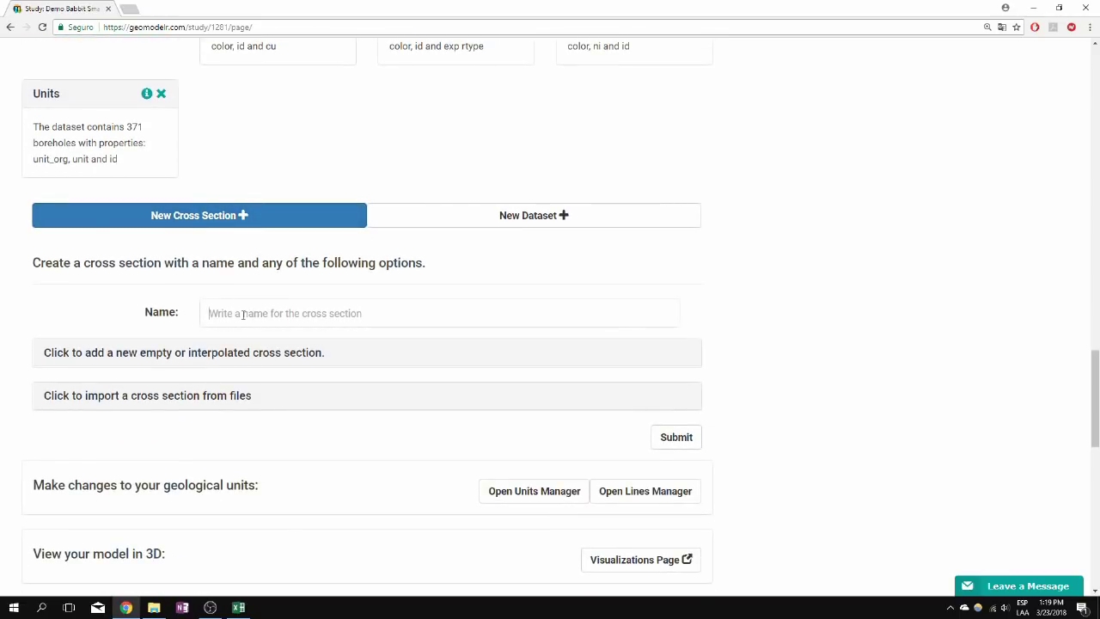
type("Example")
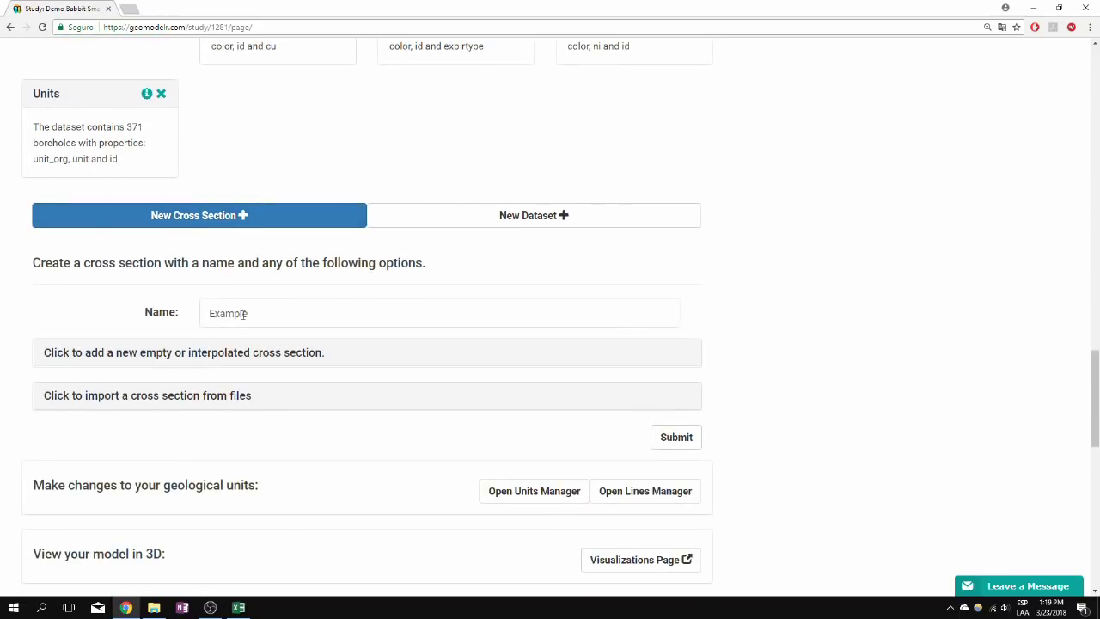
left_click(258, 356)
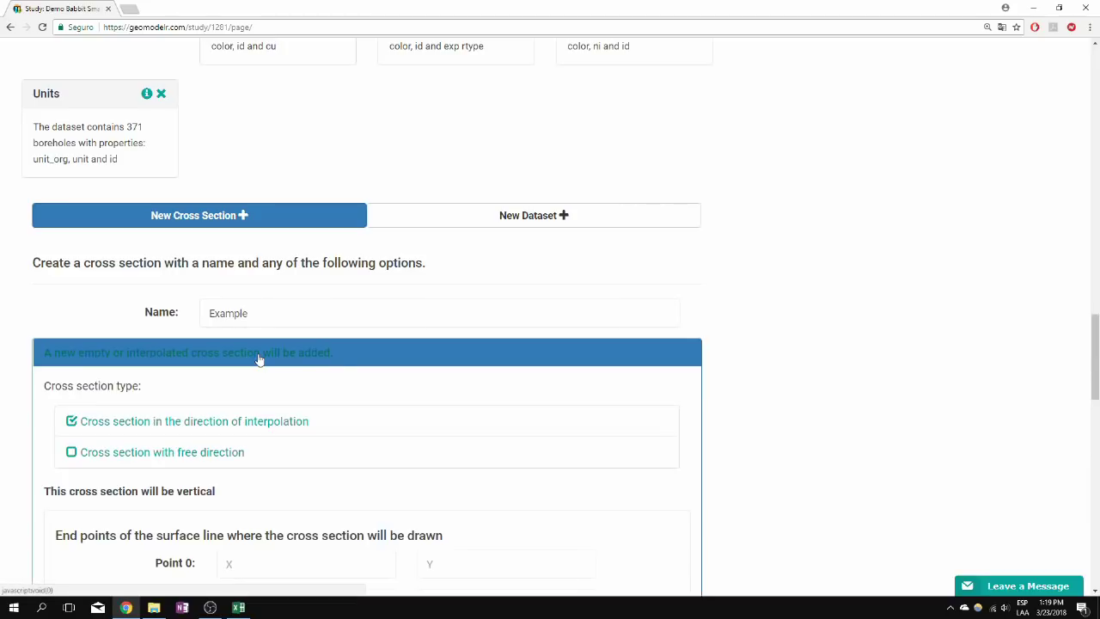
Place the surface line's end points on the map at about 2292431, 422286 and 2296817, 415557.
scroll(760, 324, "down", 5)
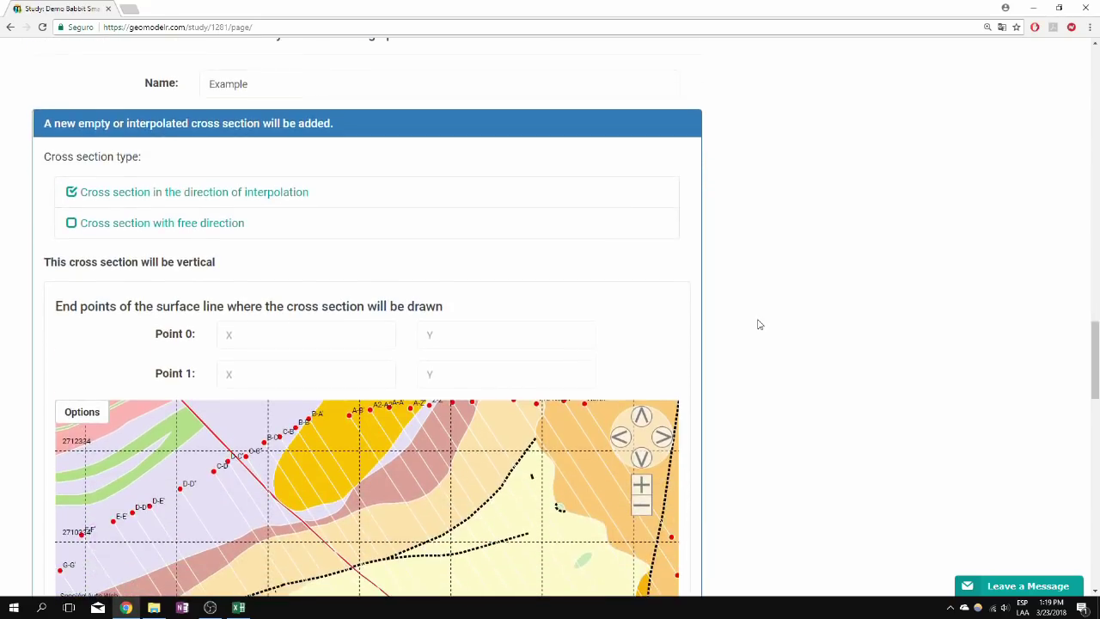
left_click(641, 335)
left_click(641, 335)
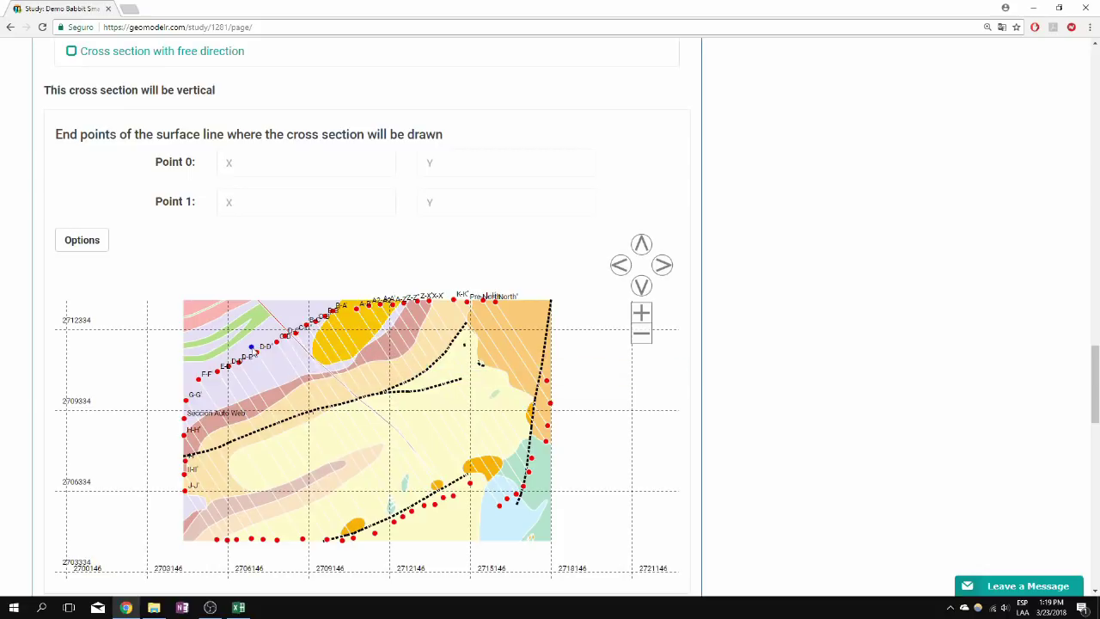
left_click(267, 349)
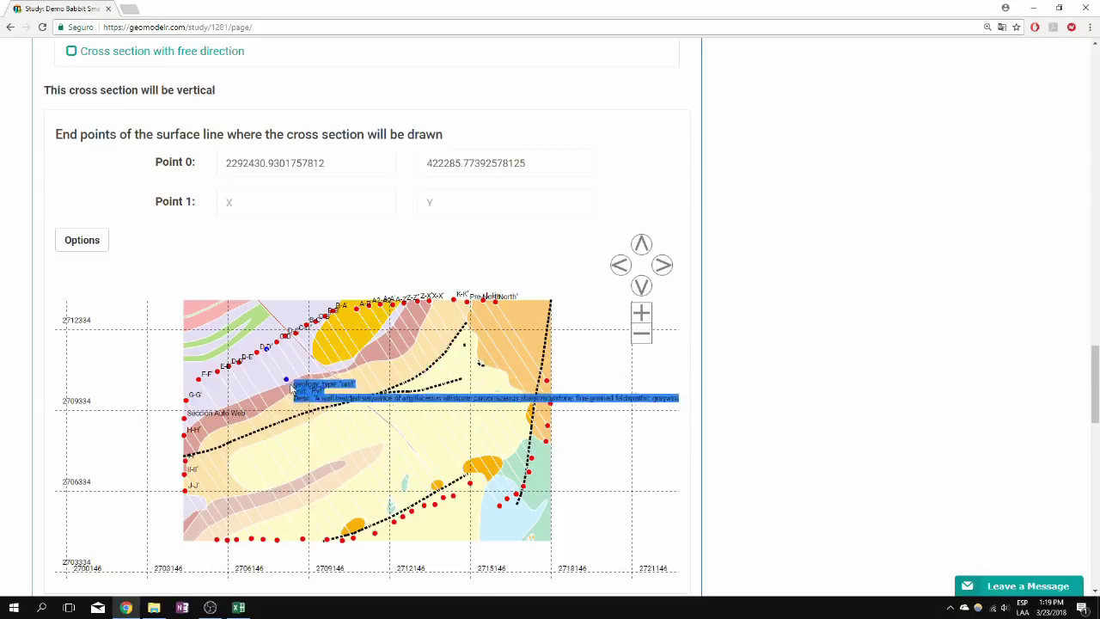
left_click(385, 531)
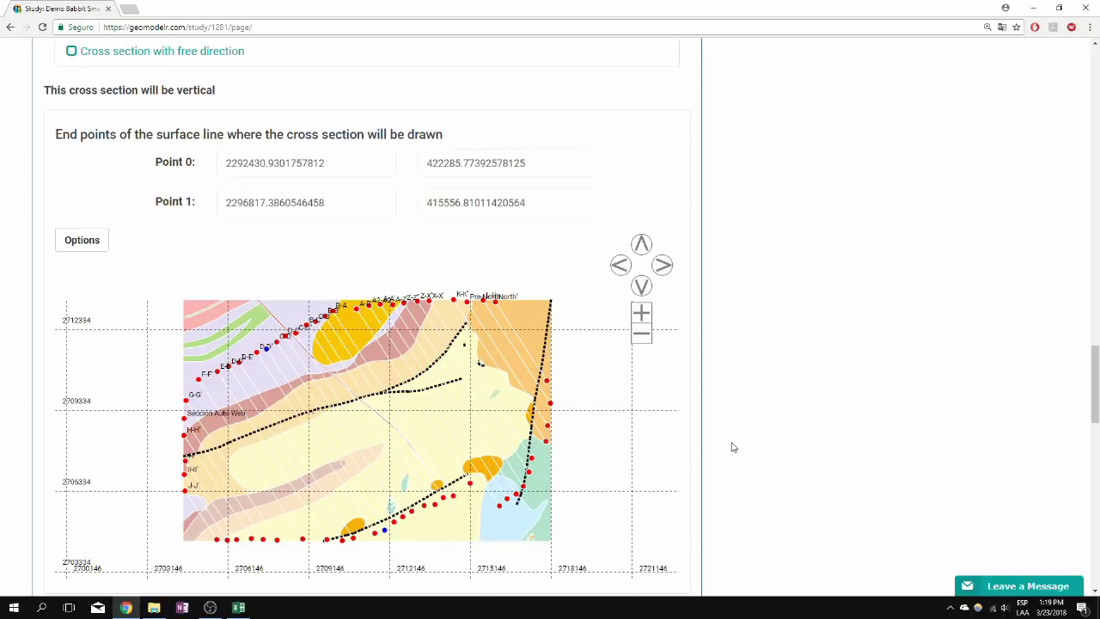
Set the cross section's bottom to -700, interpolate its geology from automatically selected cross sections, and submit it.
scroll(735, 445, "down", 3)
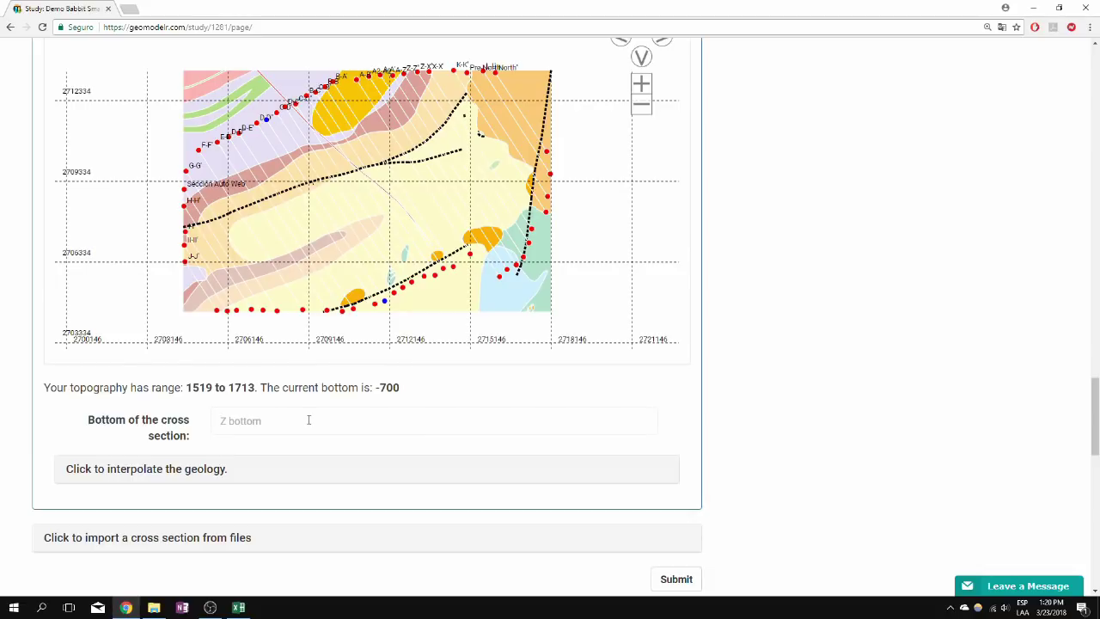
left_click(309, 419)
type("-700")
left_click(209, 476)
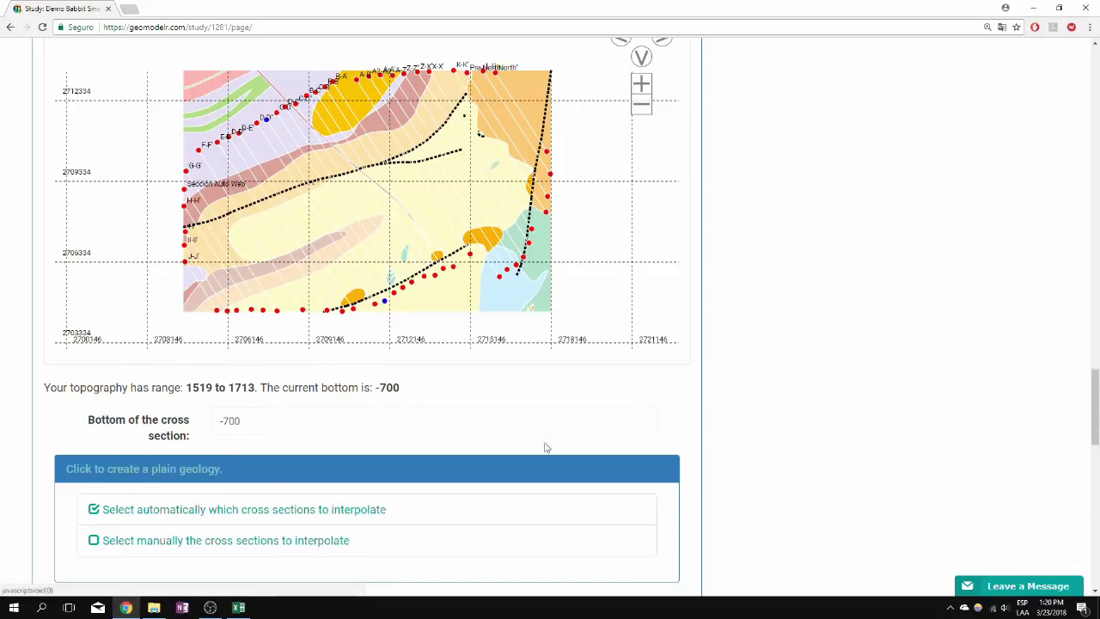
scroll(782, 372, "down", 1)
scroll(774, 366, "down", 3)
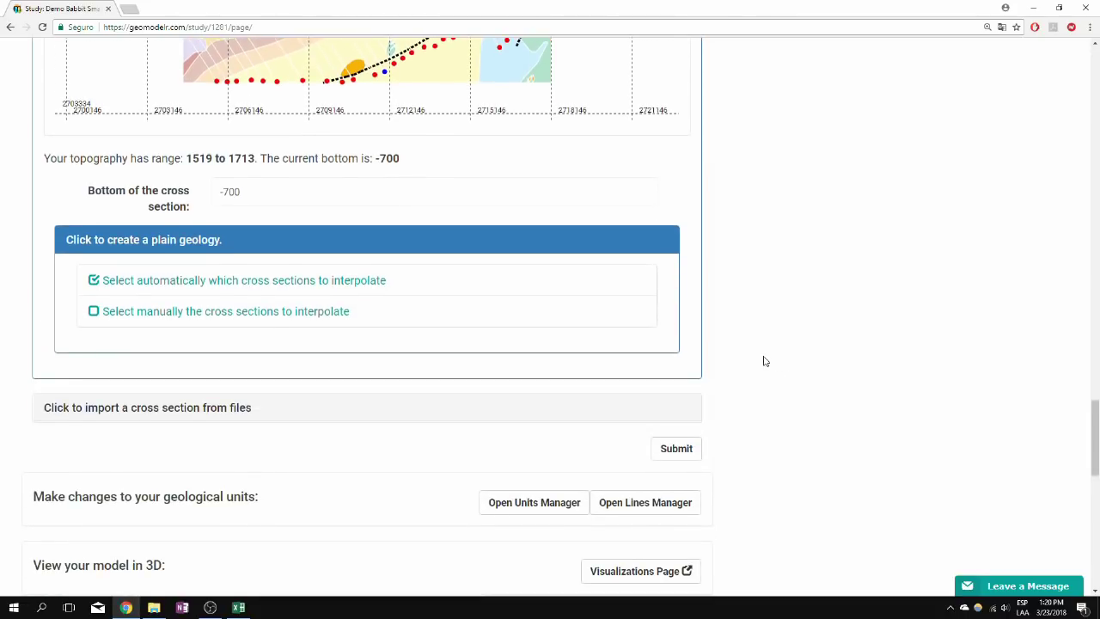
left_click(675, 448)
Open the geology of the Example cross section for editing.
scroll(774, 416, "up", 7)
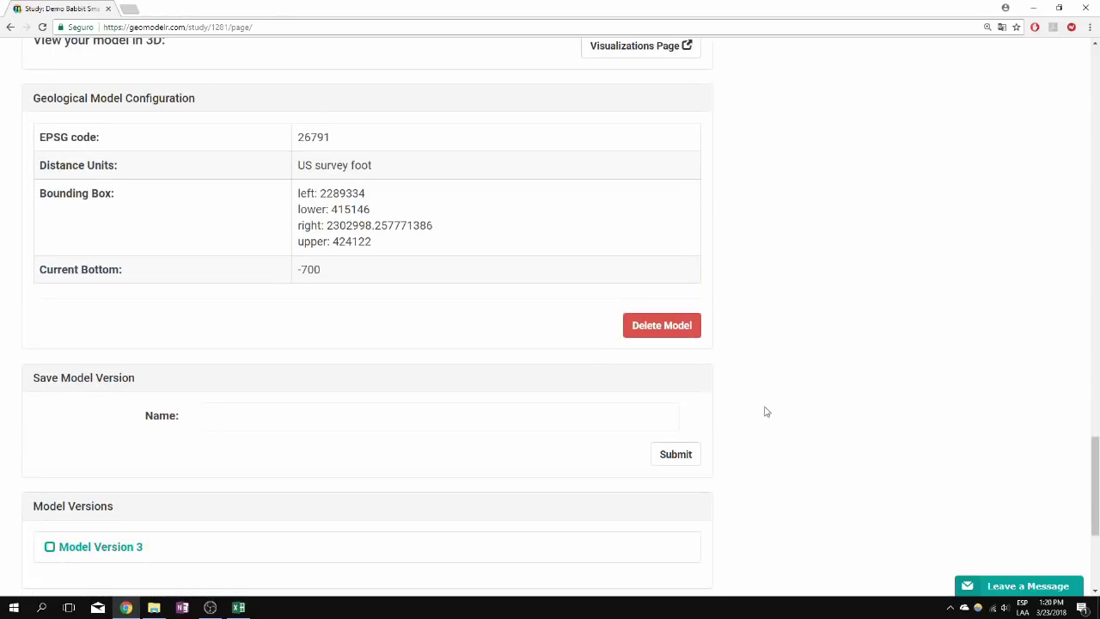
scroll(756, 399, "up", 20)
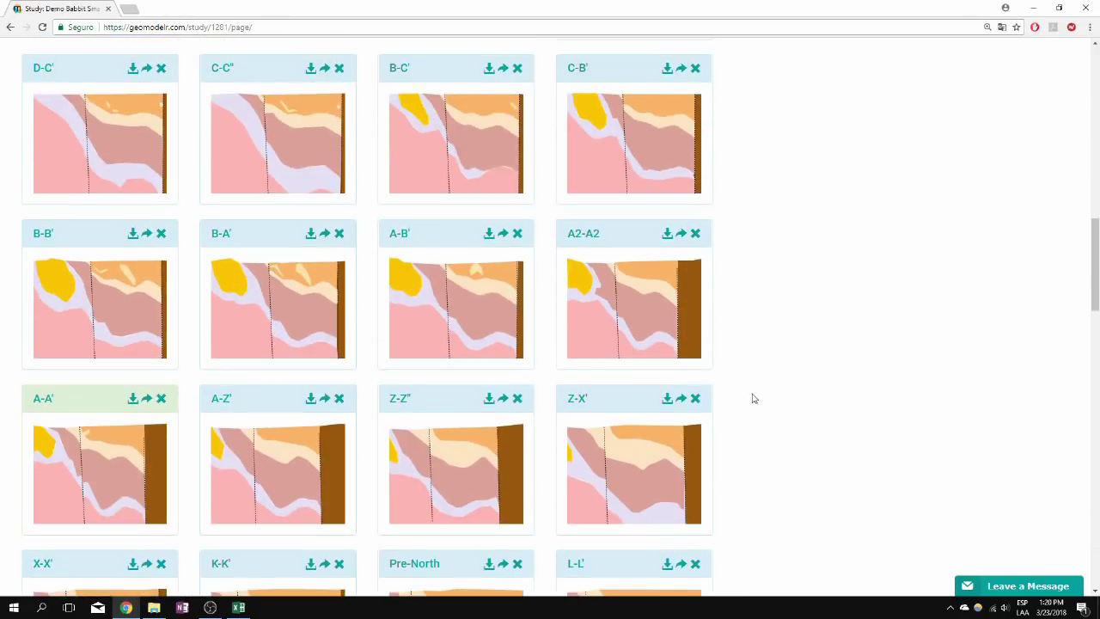
scroll(749, 398, "up", 3)
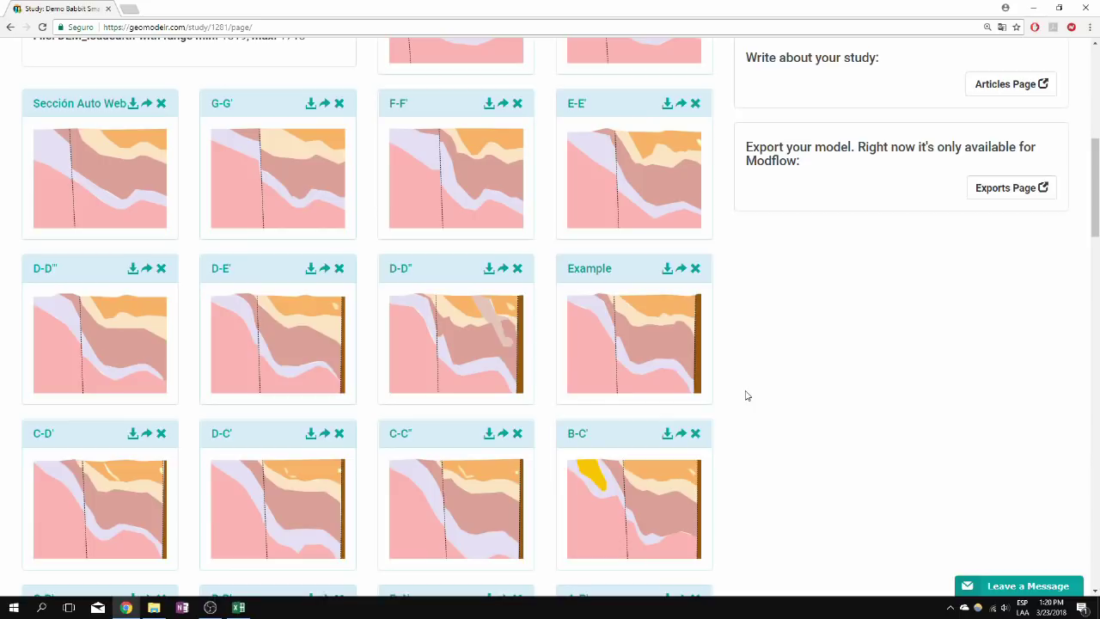
left_click(590, 268)
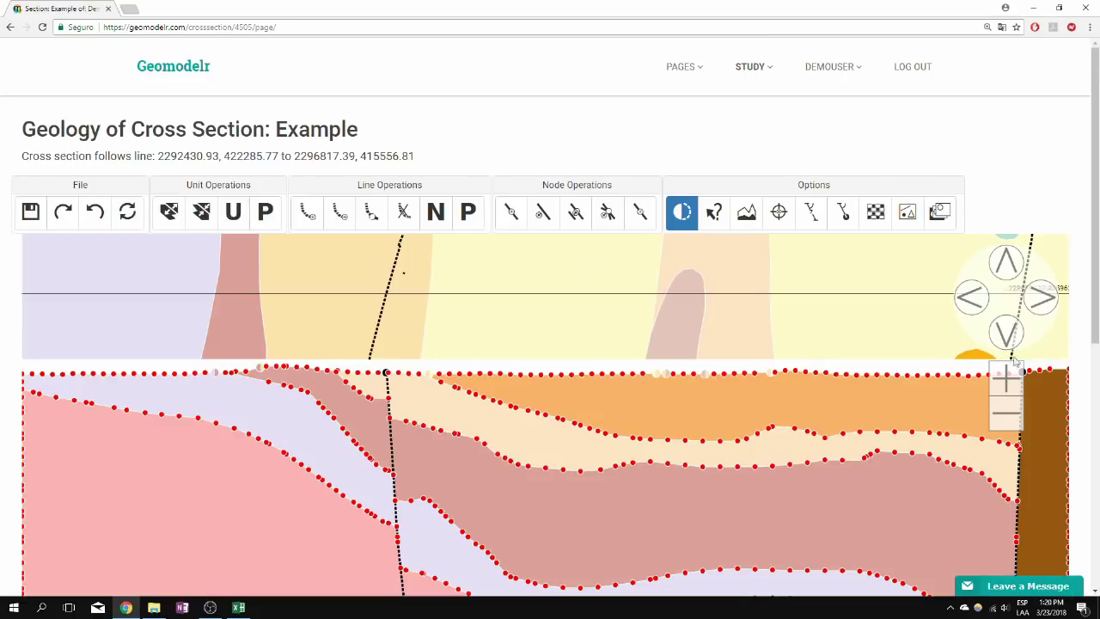
left_click(1012, 413)
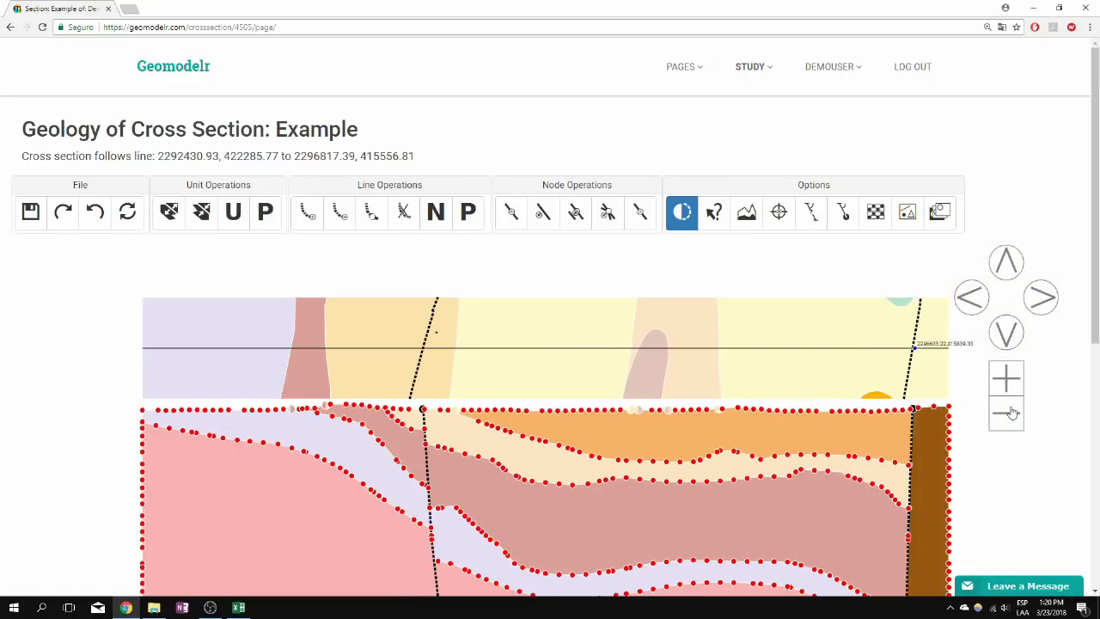
left_click(1007, 413)
scroll(1040, 404, "down", 2)
scroll(1040, 404, "up", 1)
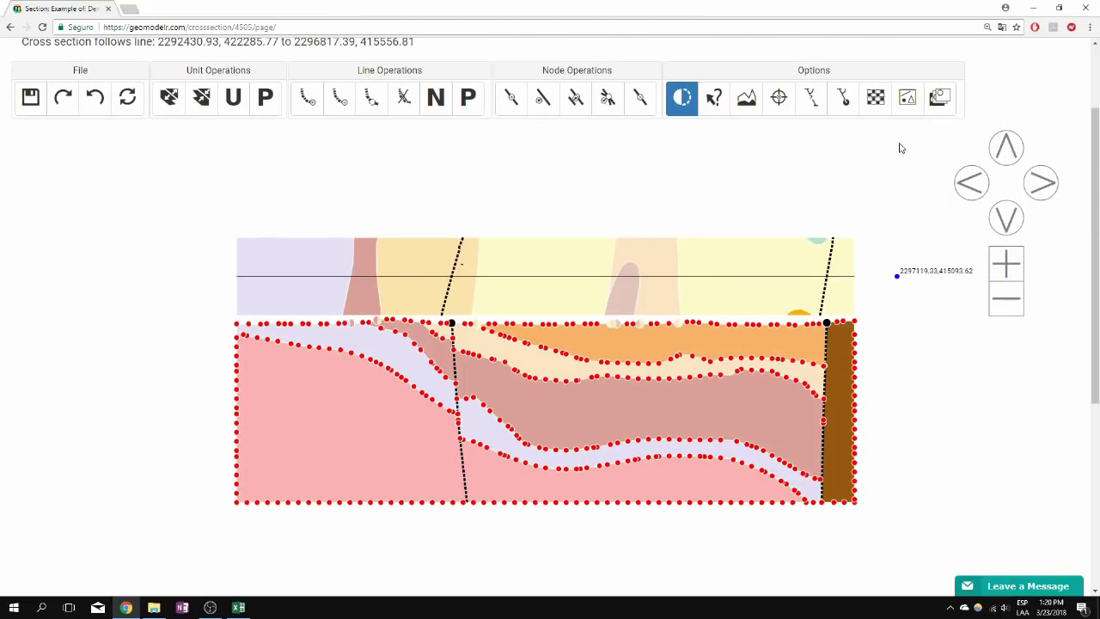
Add a foreground projection named 100m of the Units dataset, limited to a maximum distance of 100.
left_click(910, 100)
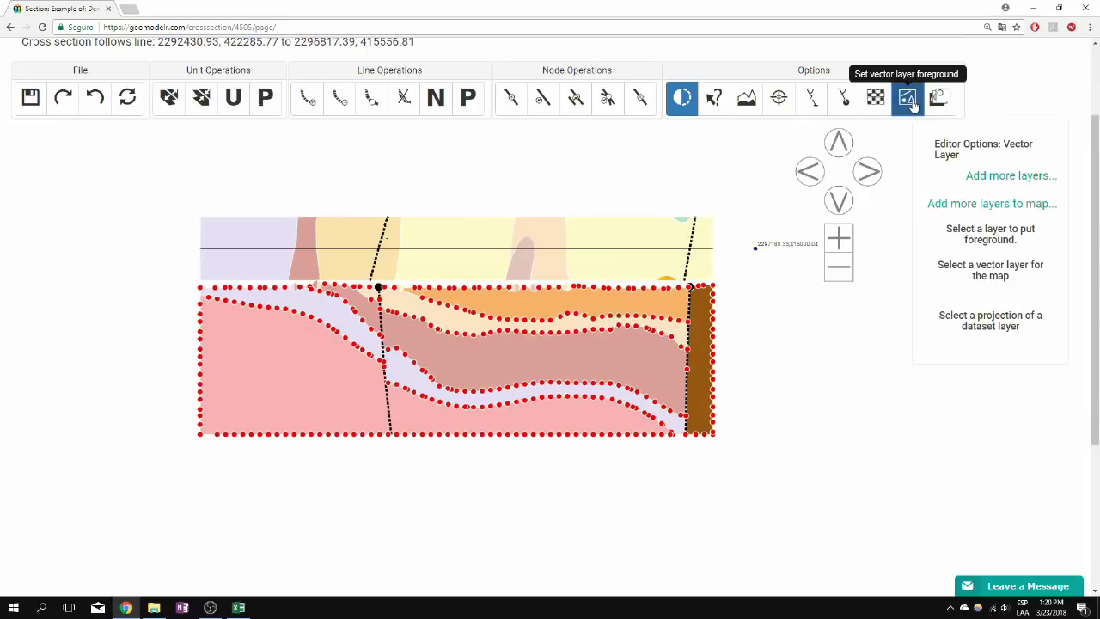
left_click(993, 175)
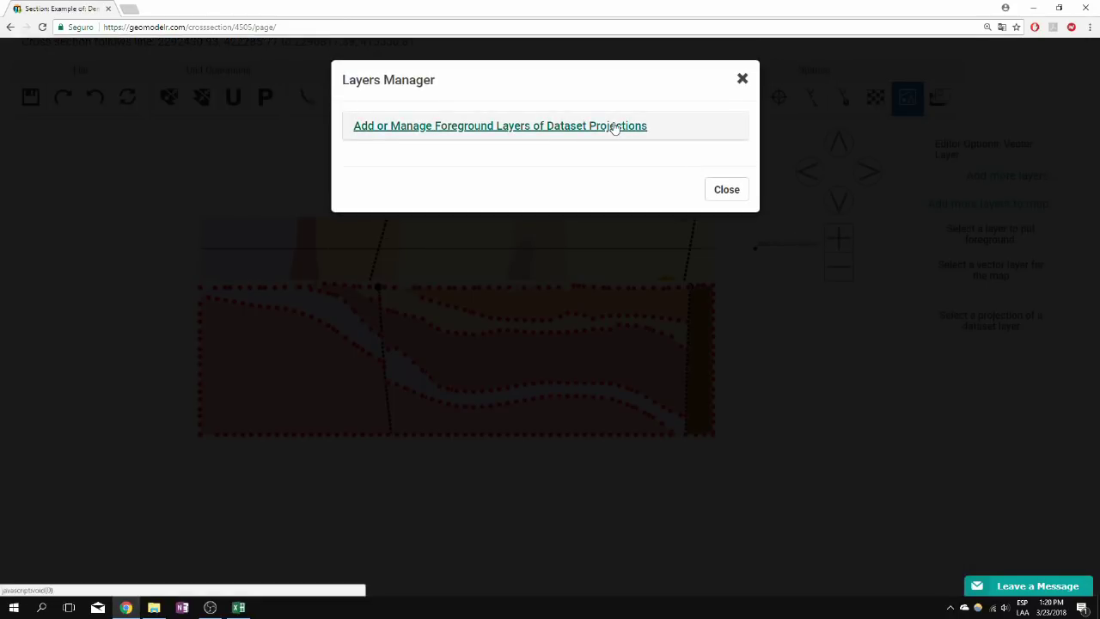
left_click(614, 126)
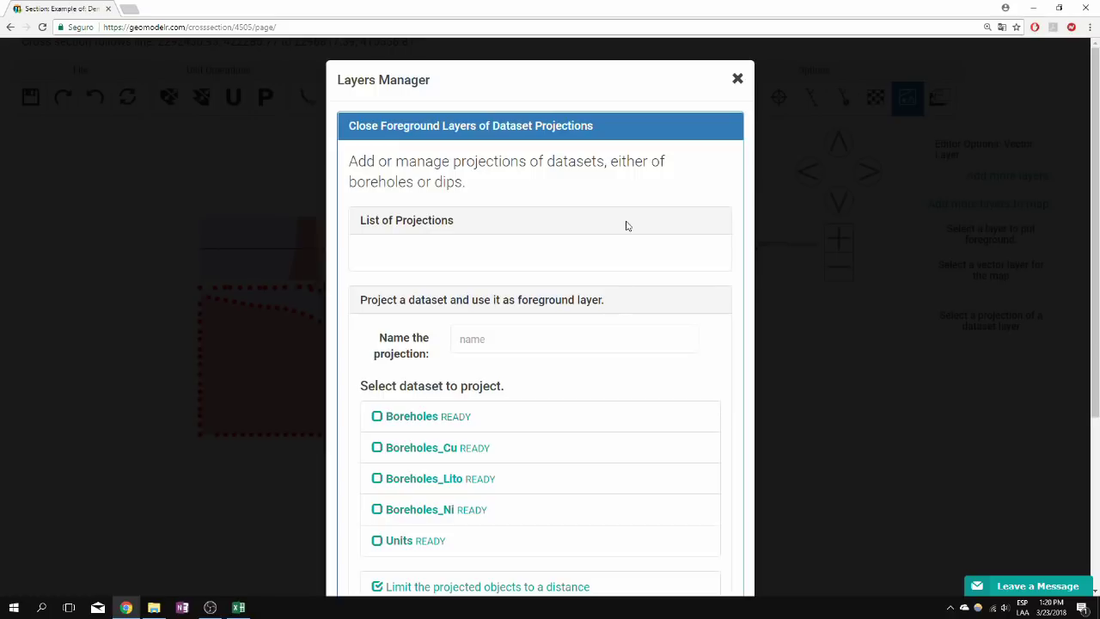
scroll(568, 213, "down", 1)
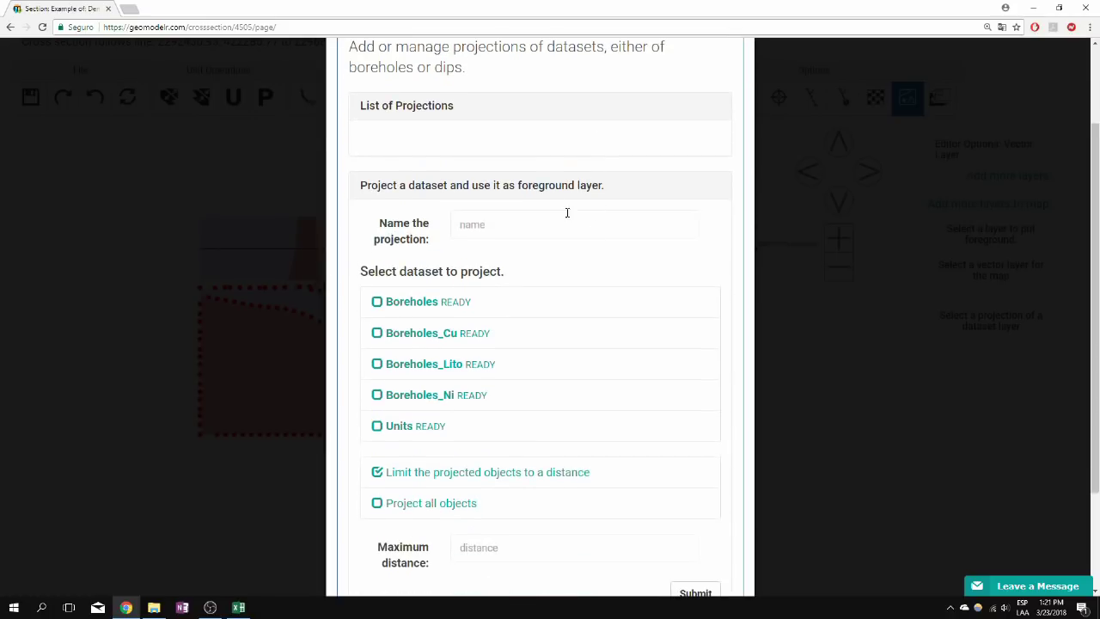
left_click(487, 221)
type("100m")
left_click(428, 427)
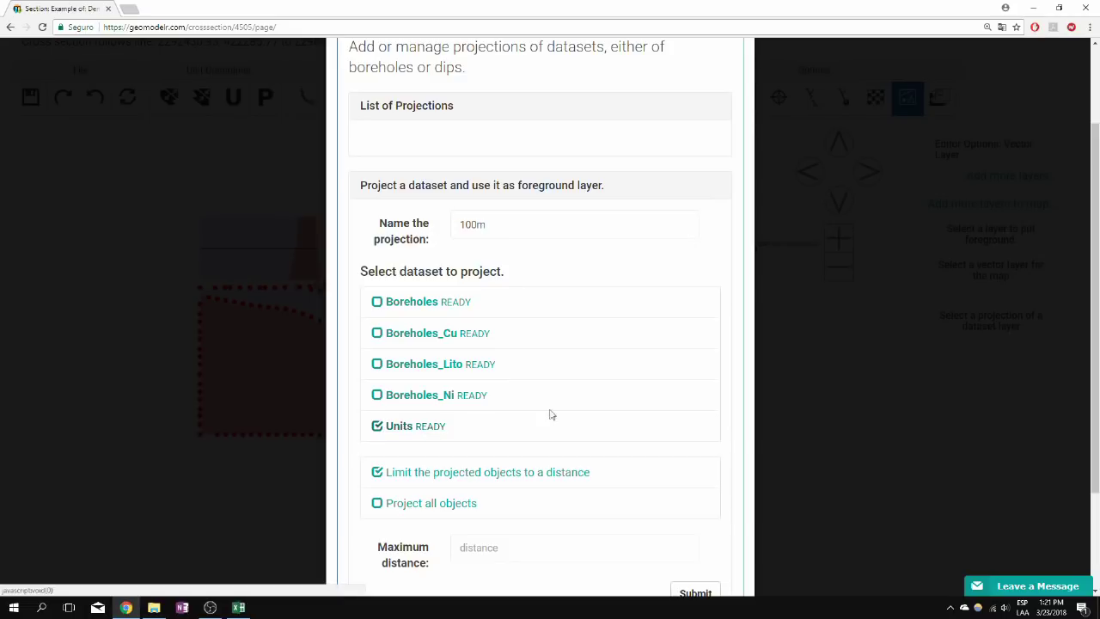
scroll(552, 416, "down", 1)
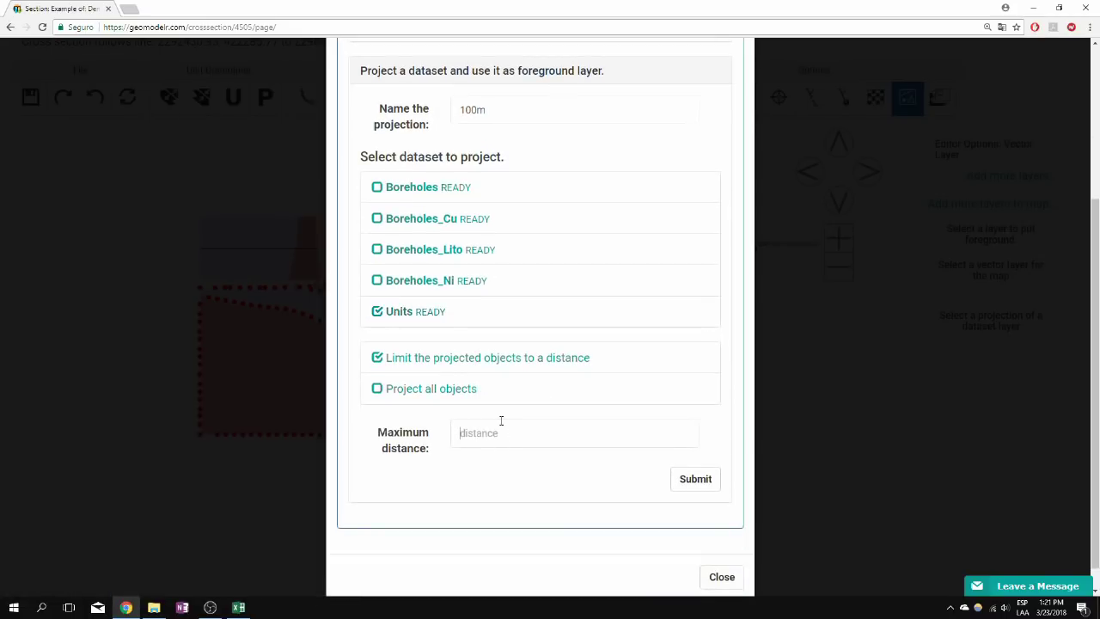
left_click(501, 420)
type("100")
left_click(692, 479)
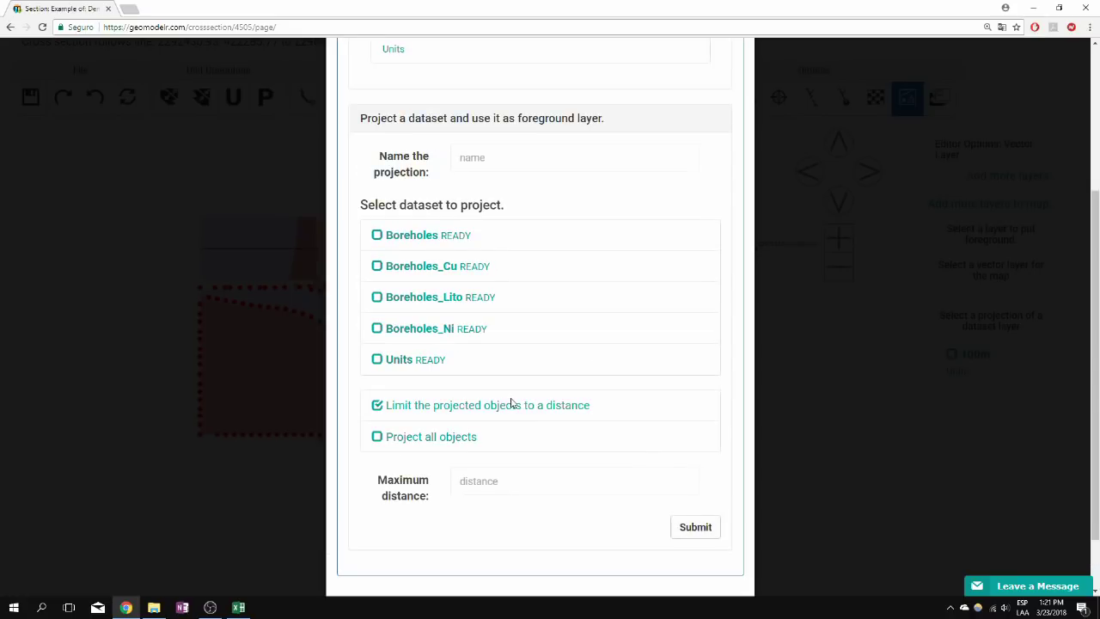
Add a second projection of the Units dataset named 500m with maximum distance 500, and leave the layers manager.
type("500m")
left_click(400, 359)
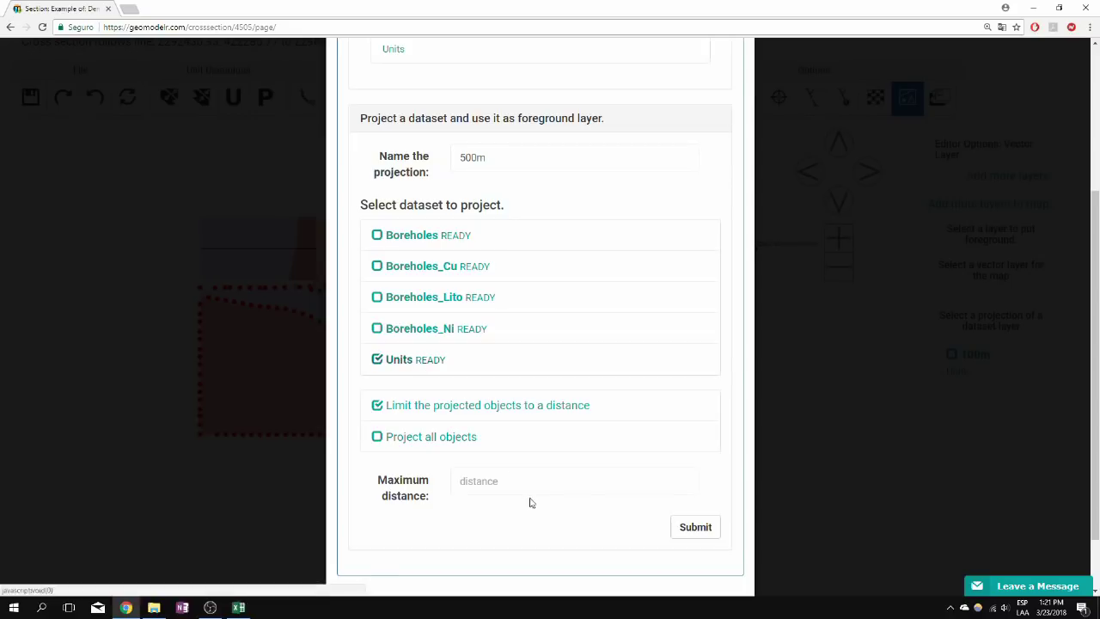
left_click(491, 471)
type("500")
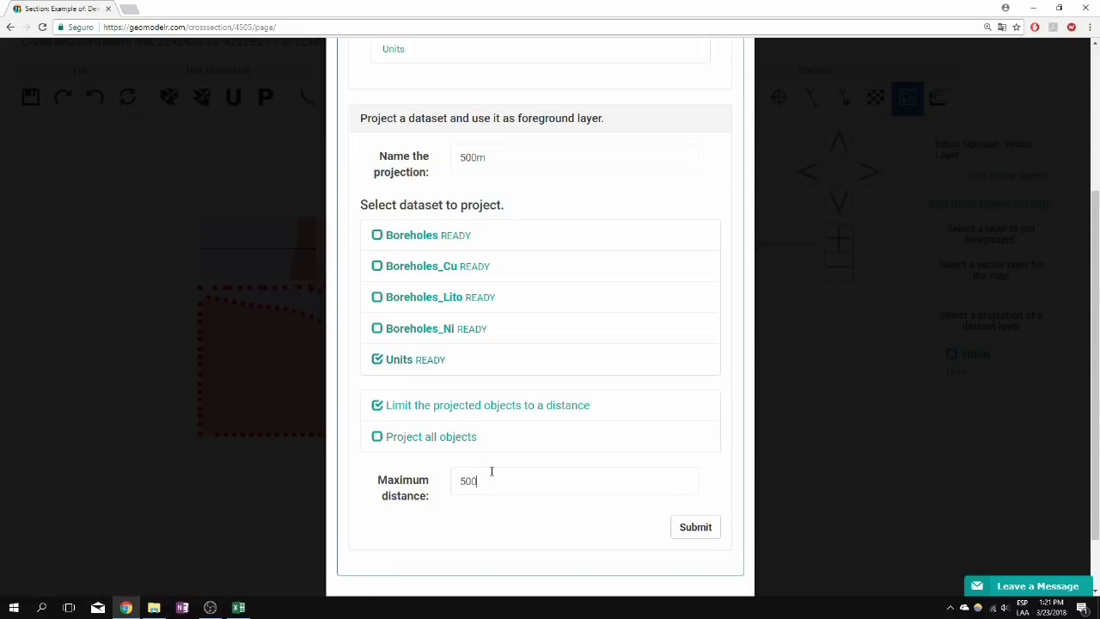
left_click(695, 527)
left_click(801, 513)
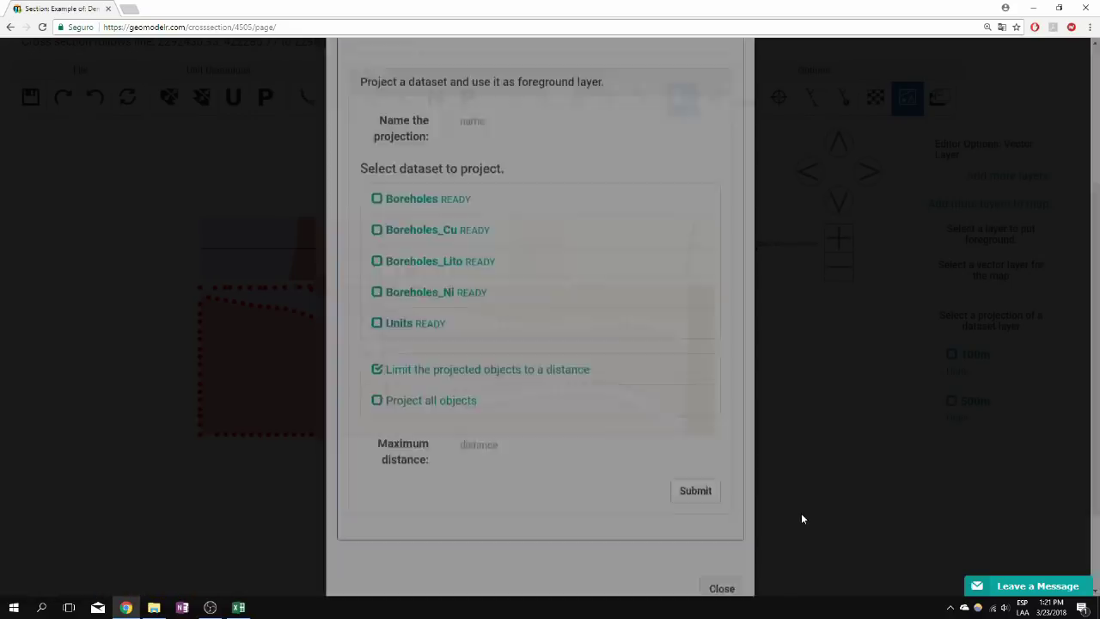
Display the 100m projection of the Units dataset on the Example cross section, and switch to the 500m projection.
left_click(969, 360)
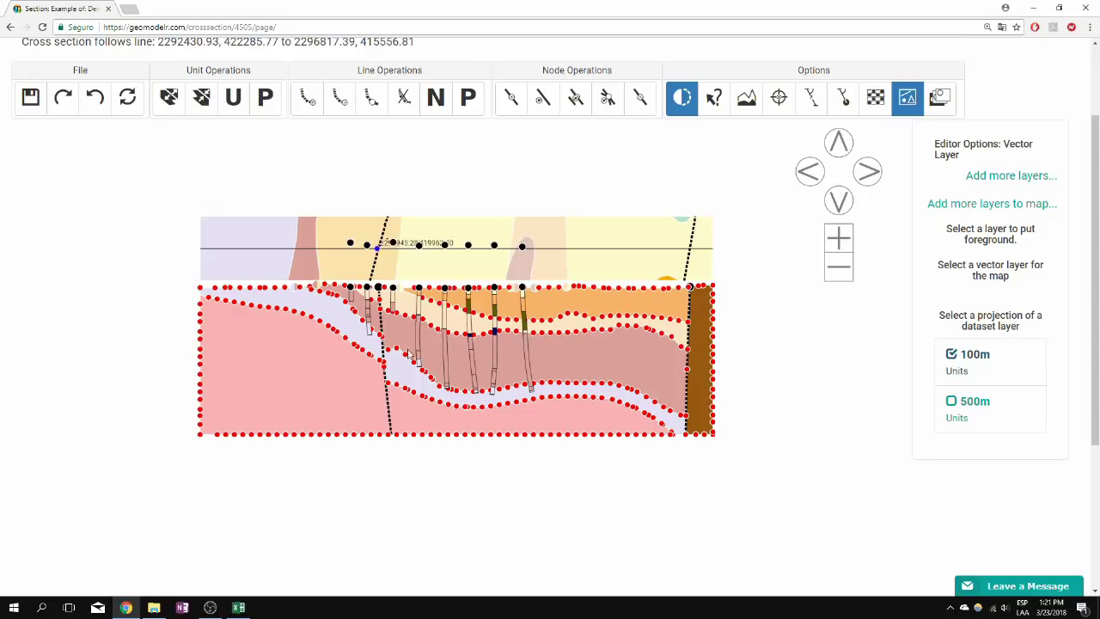
left_click(959, 402)
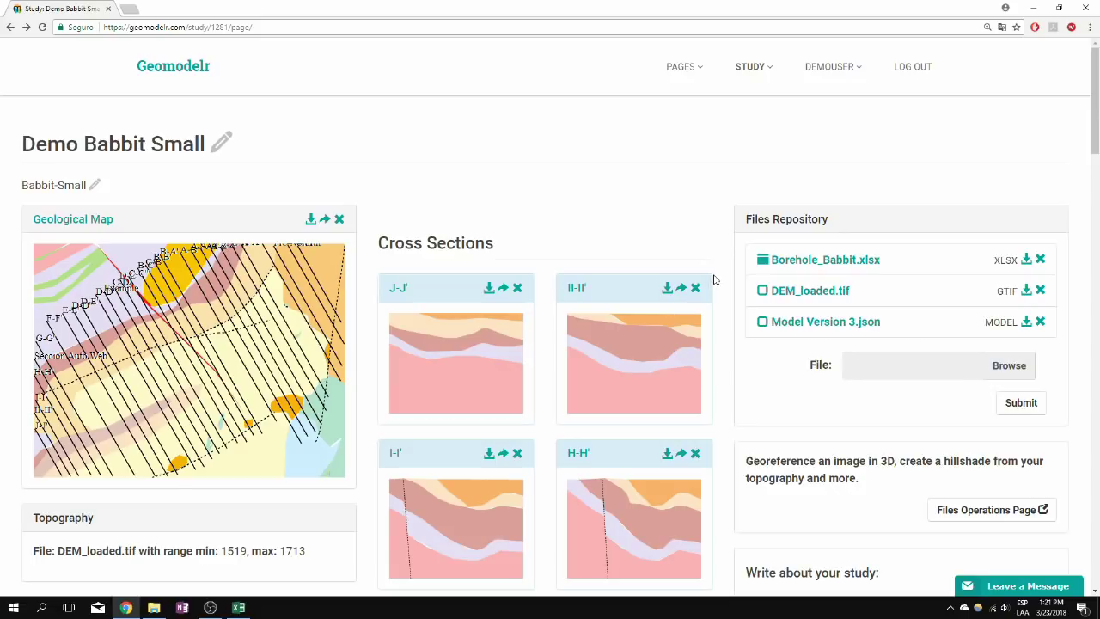
Open the 3D visualizations page from the Demo Babbit Small study page.
scroll(726, 302, "down", 10)
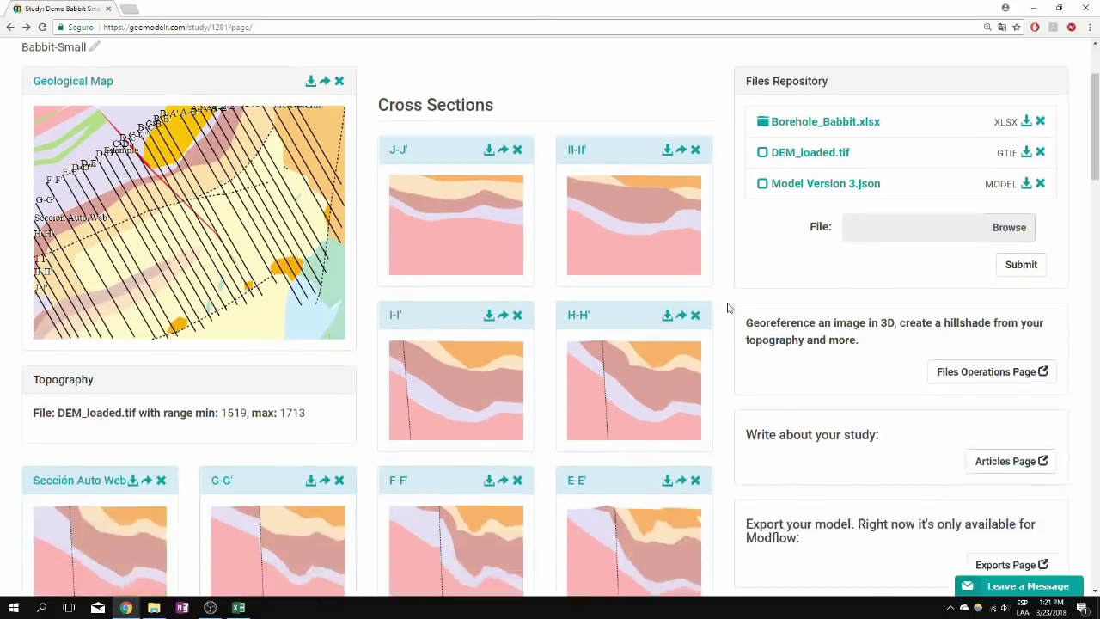
scroll(729, 308, "down", 8)
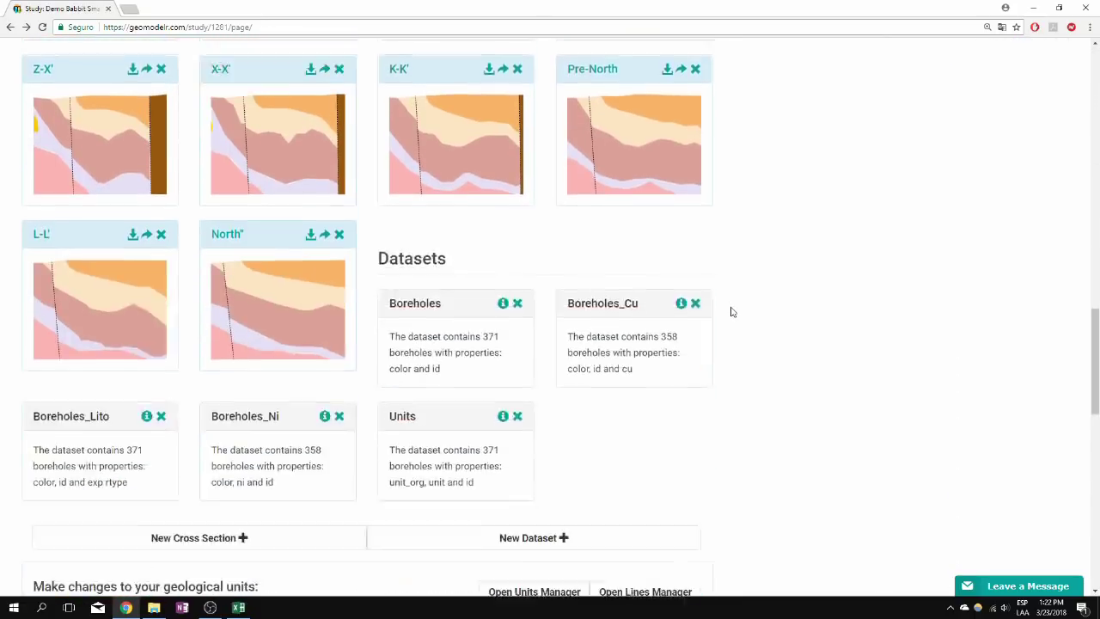
left_click(654, 386)
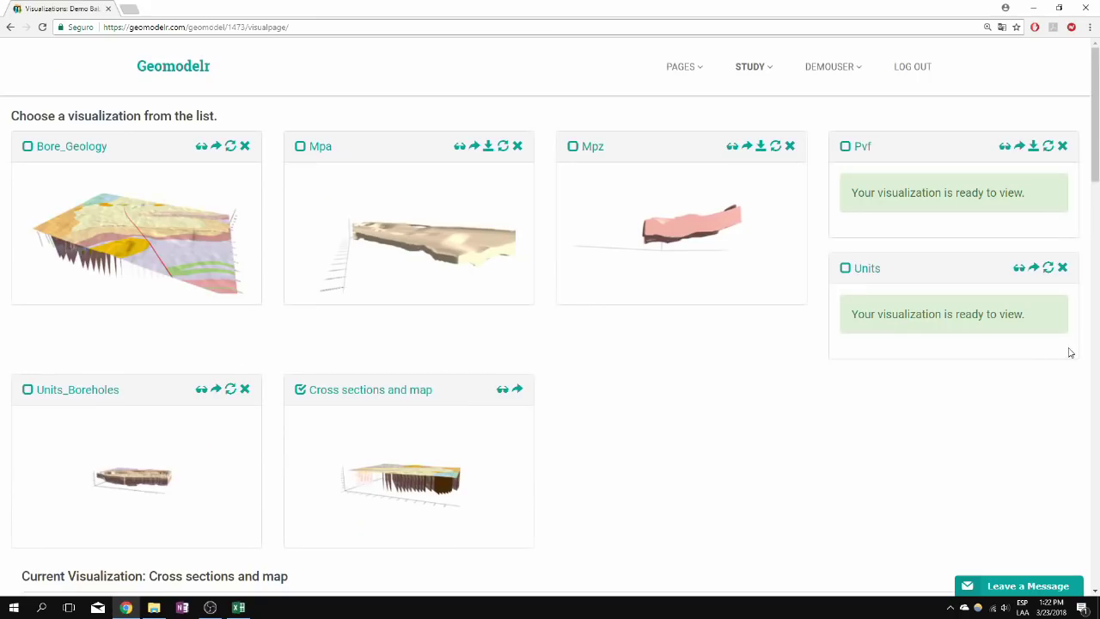
Create a boreholes dataset visualization named Boreholes from the Units dataset and submit it.
scroll(1053, 404, "down", 6)
scroll(1056, 406, "down", 5)
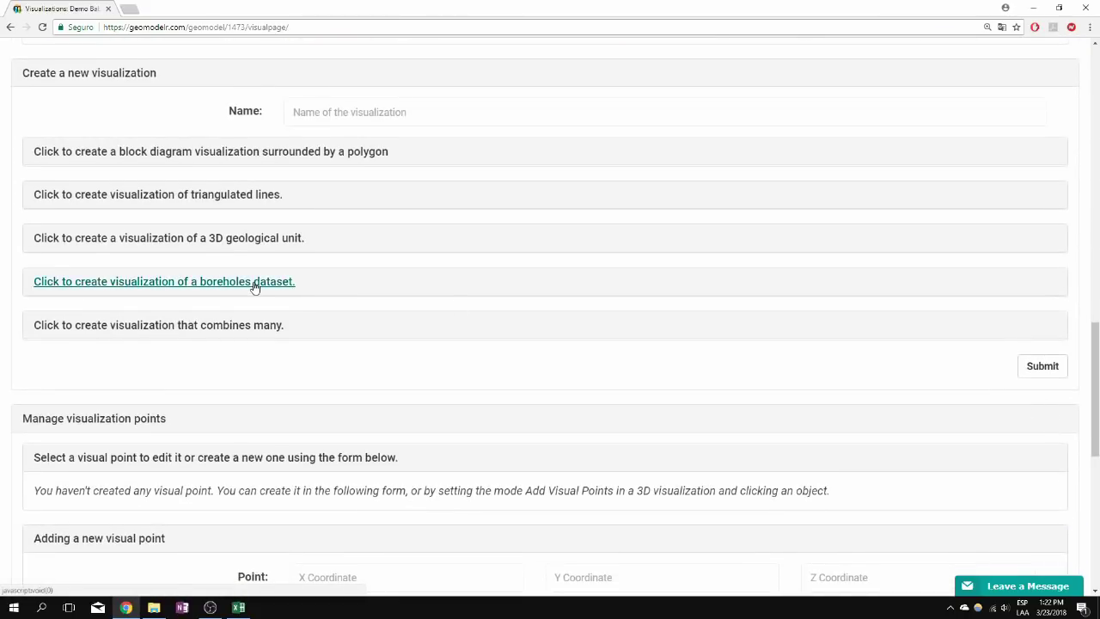
left_click(255, 284)
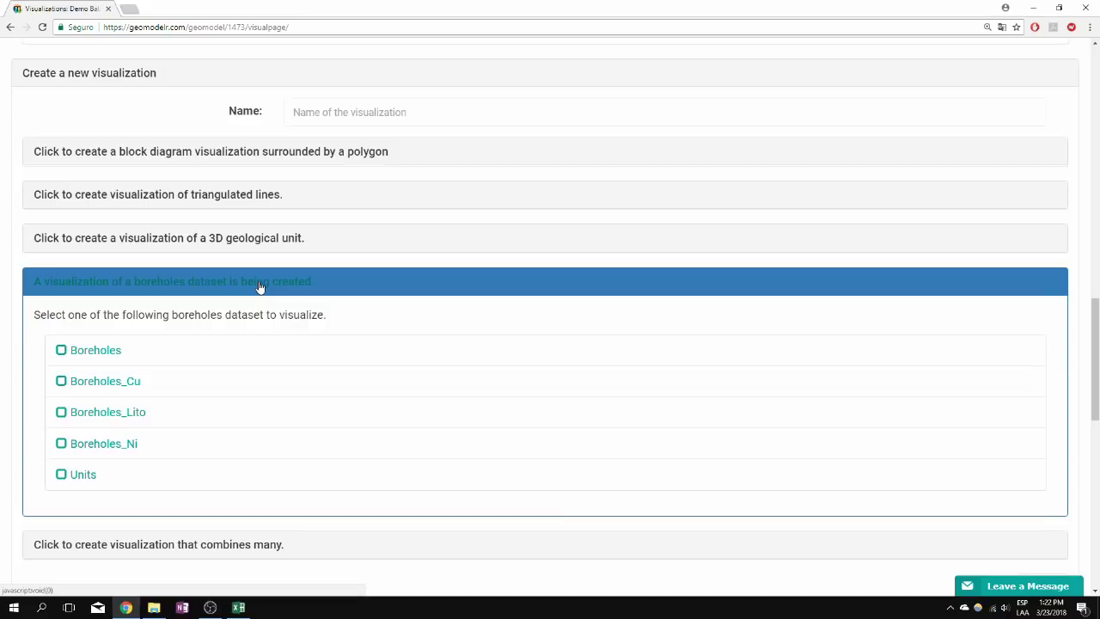
left_click(340, 112)
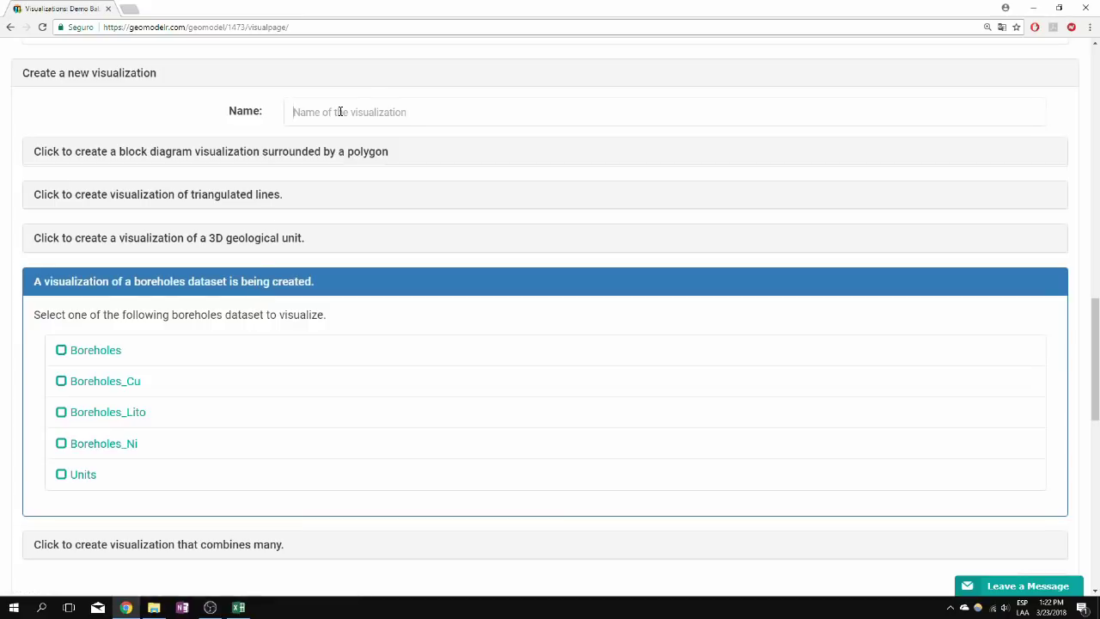
type("Boreholes")
left_click(92, 480)
scroll(1023, 464, "down", 3)
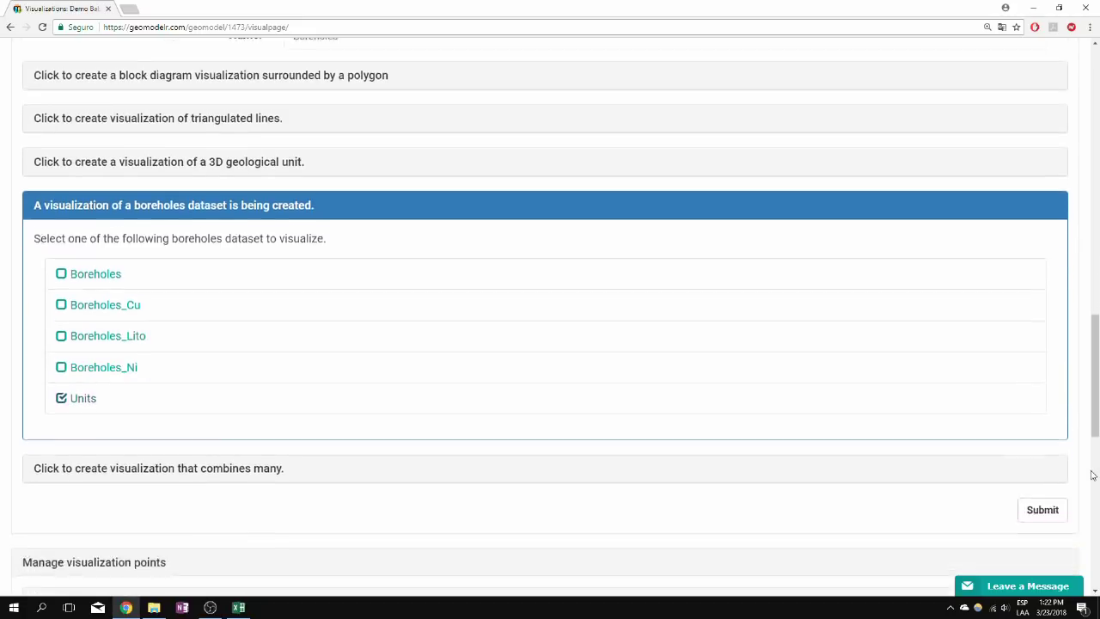
left_click(1041, 360)
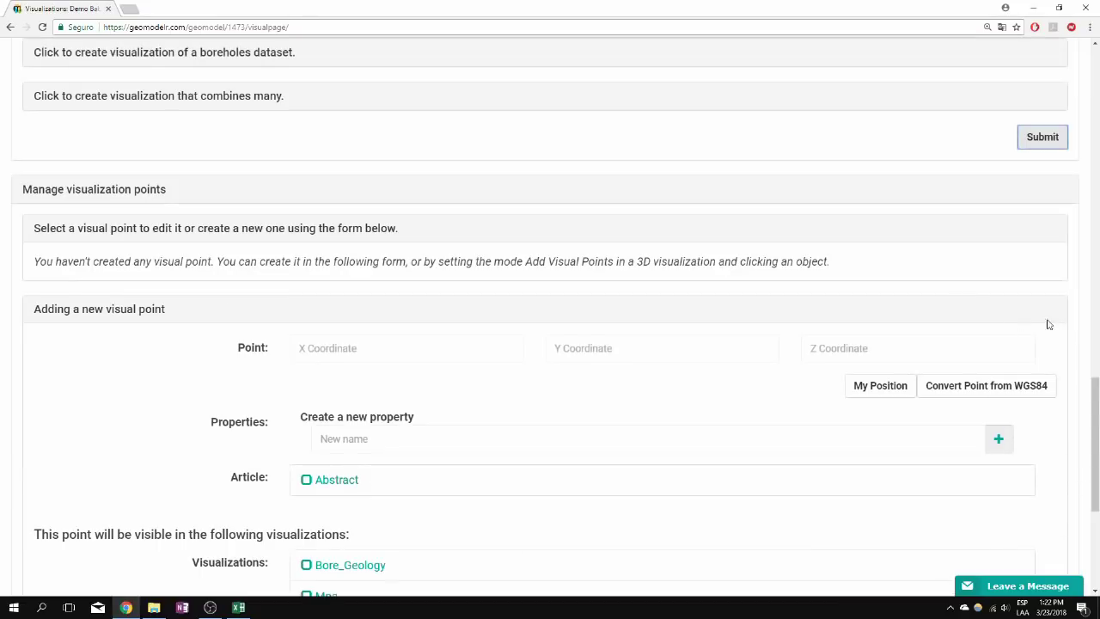
Display the new Boreholes visualization and examine the boreholes in 3D from another angle.
scroll(1075, 325, "up", 10)
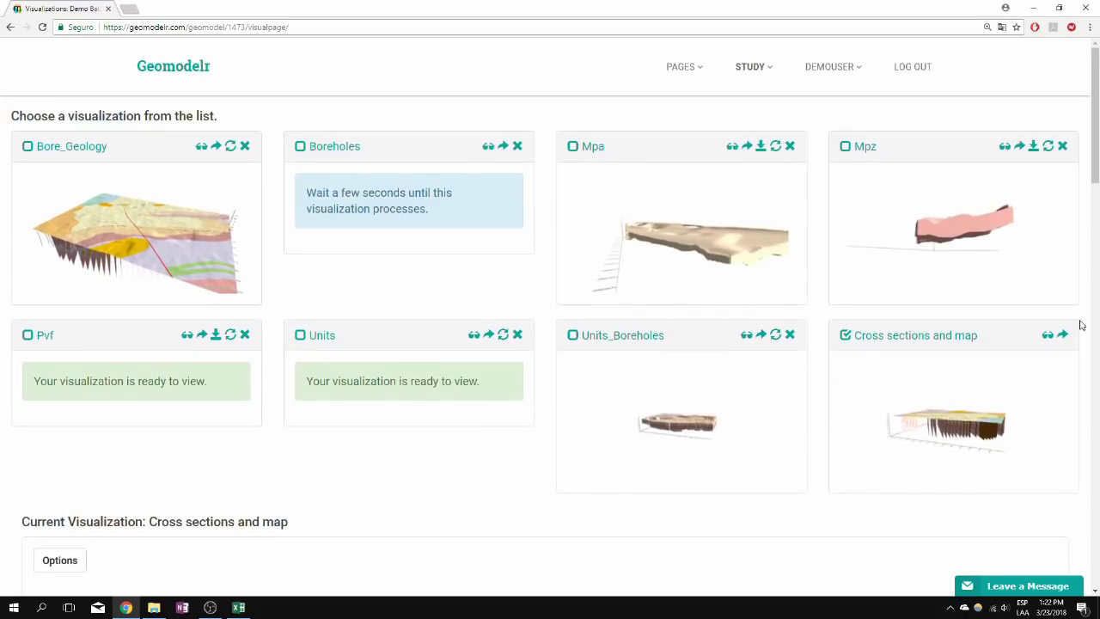
left_click(333, 146)
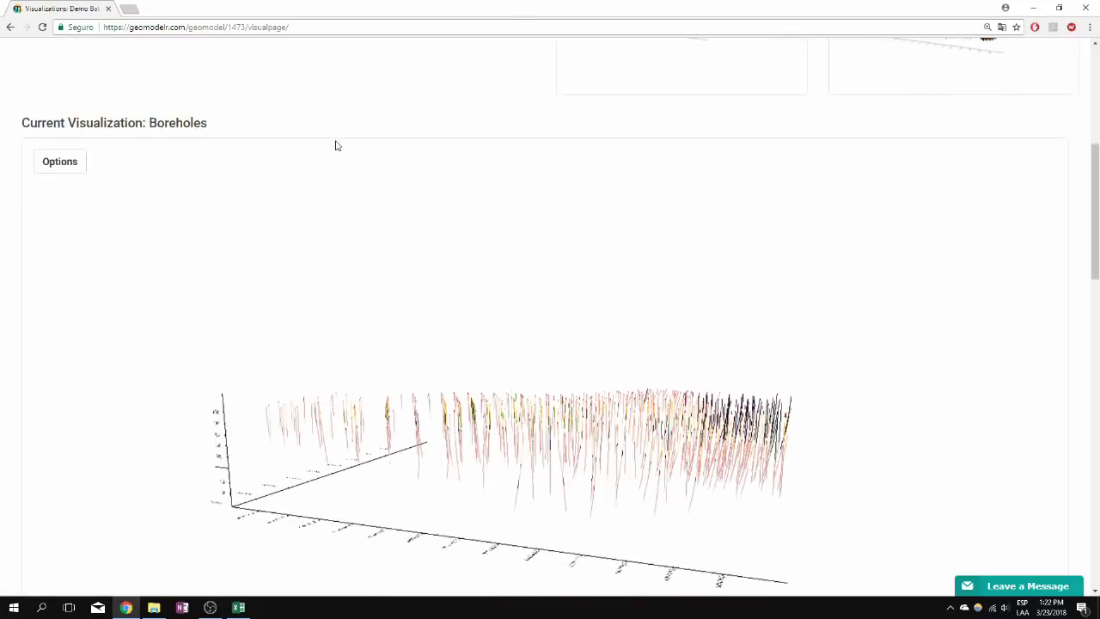
left_click_drag(676, 317, 239, 300)
Display the Units visualization, switch to Units_Boreholes, and examine its boreholes against the 3D geological units up close and from several angles.
scroll(1083, 329, "up", 6)
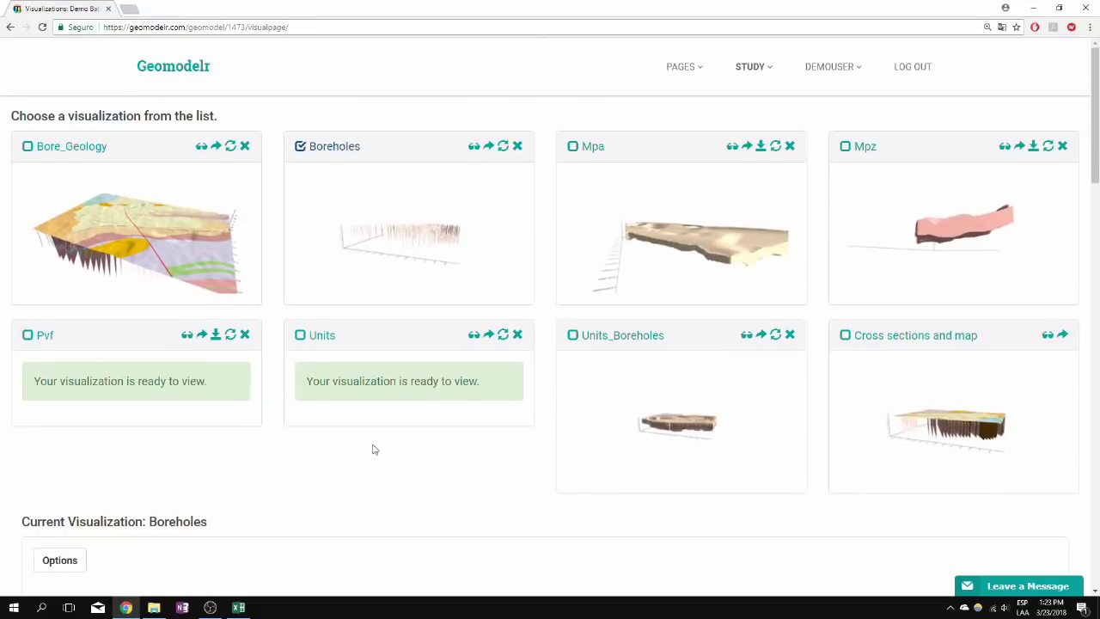
left_click(300, 335)
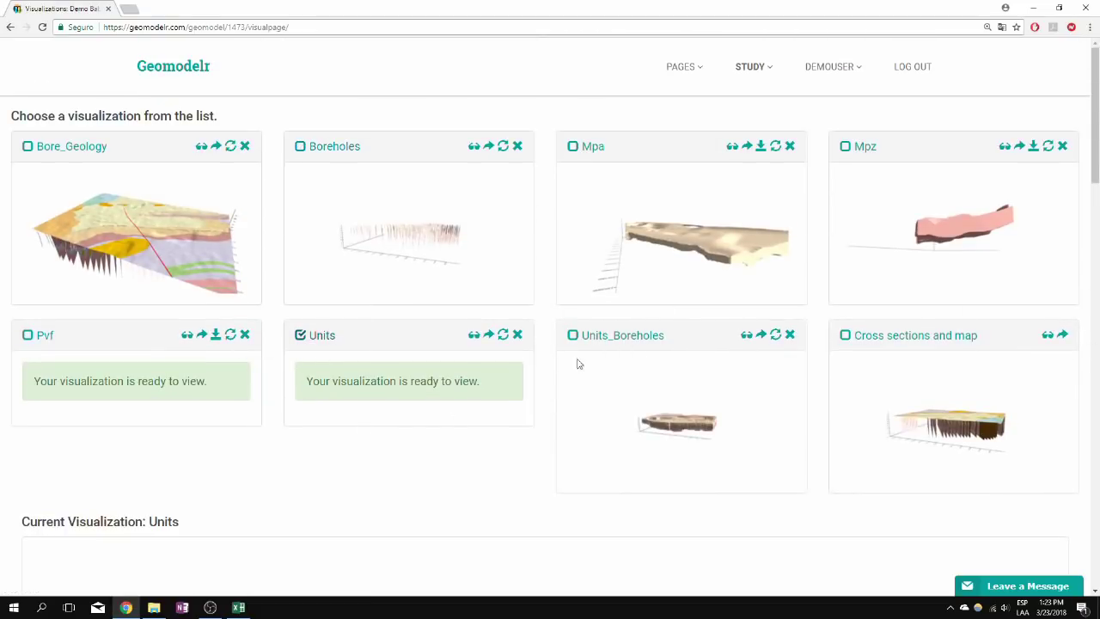
left_click(622, 335)
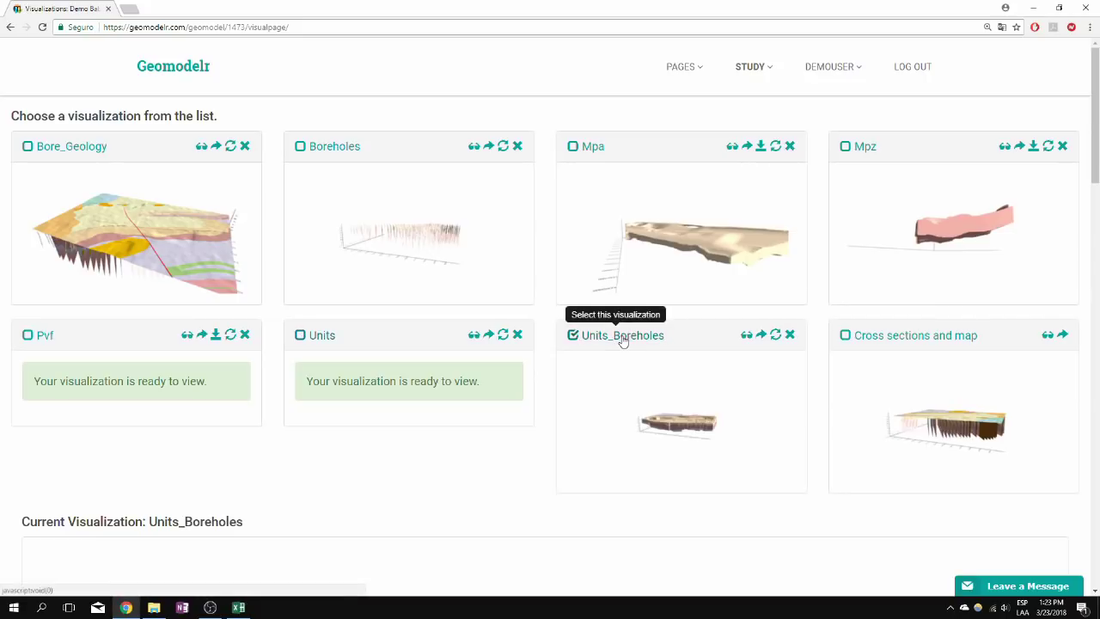
scroll(1081, 340, "down", 5)
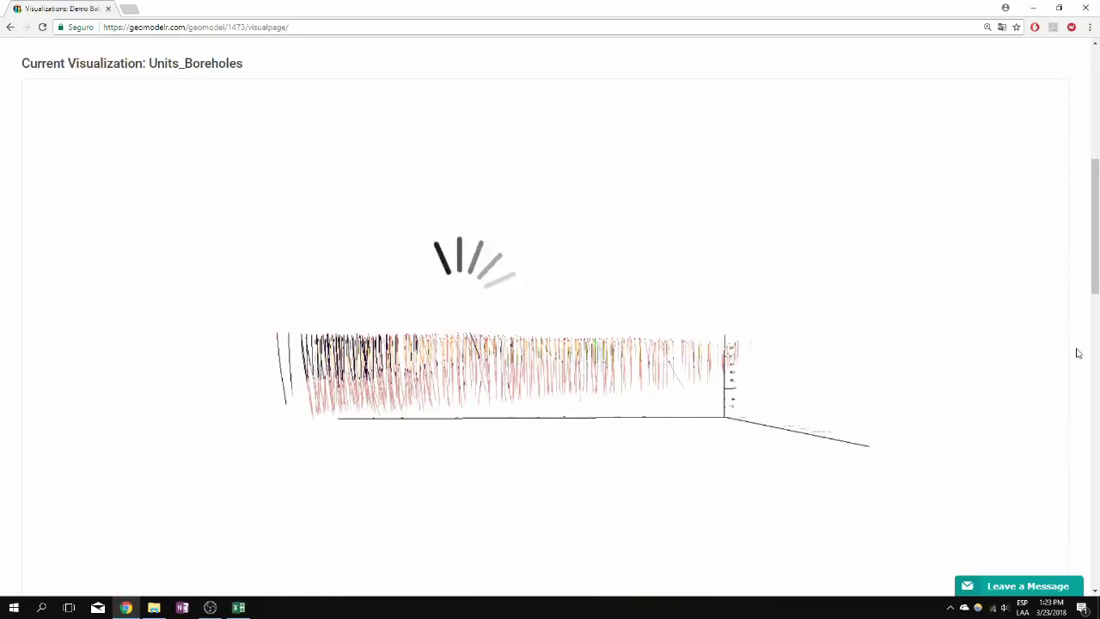
left_click_drag(483, 348, 606, 368)
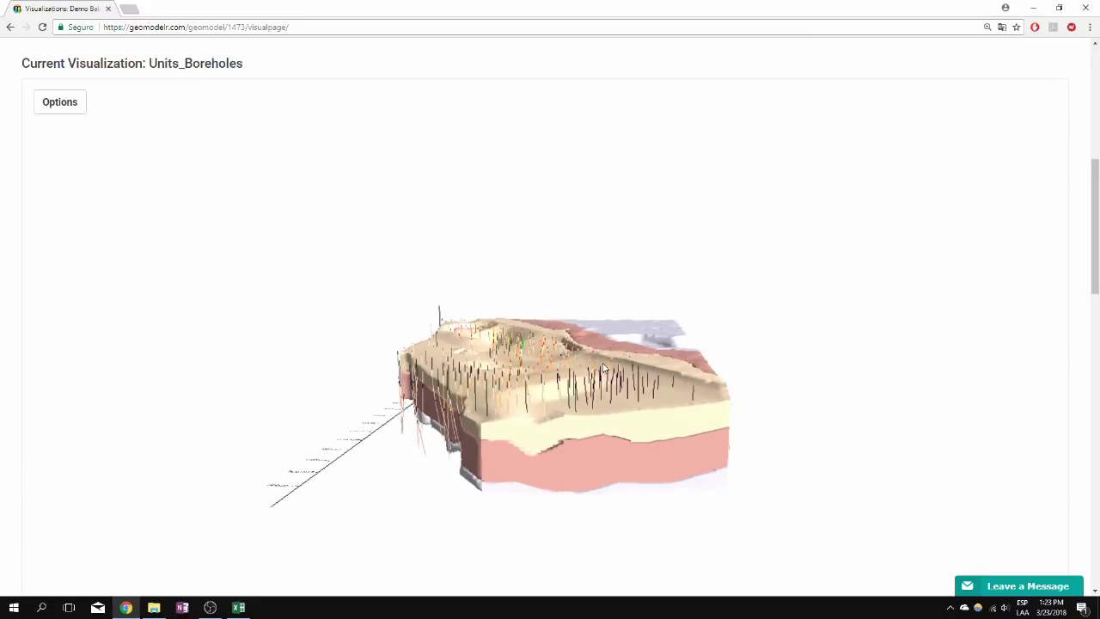
scroll(557, 389, "up", 2)
scroll(557, 389, "up", 6)
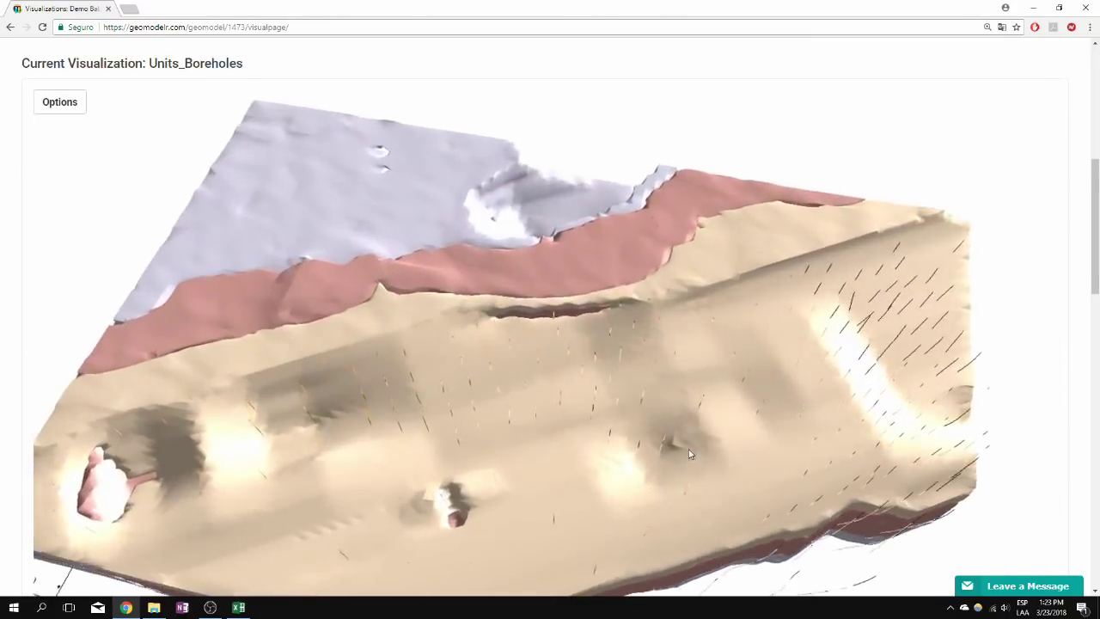
left_click_drag(689, 454, 421, 374)
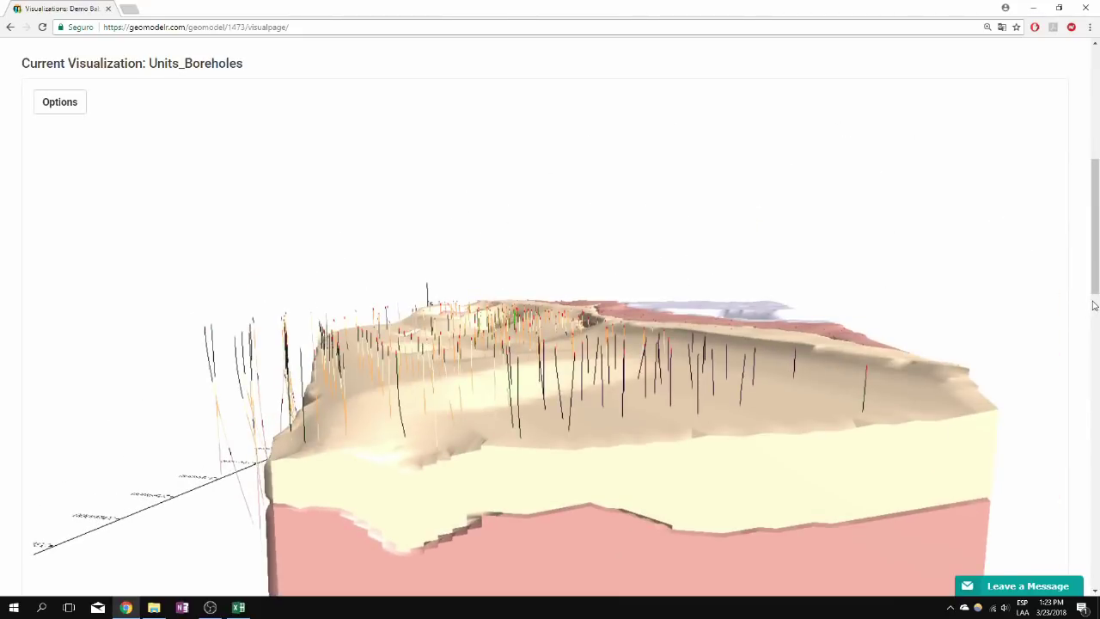
scroll(1094, 306, "up", 5)
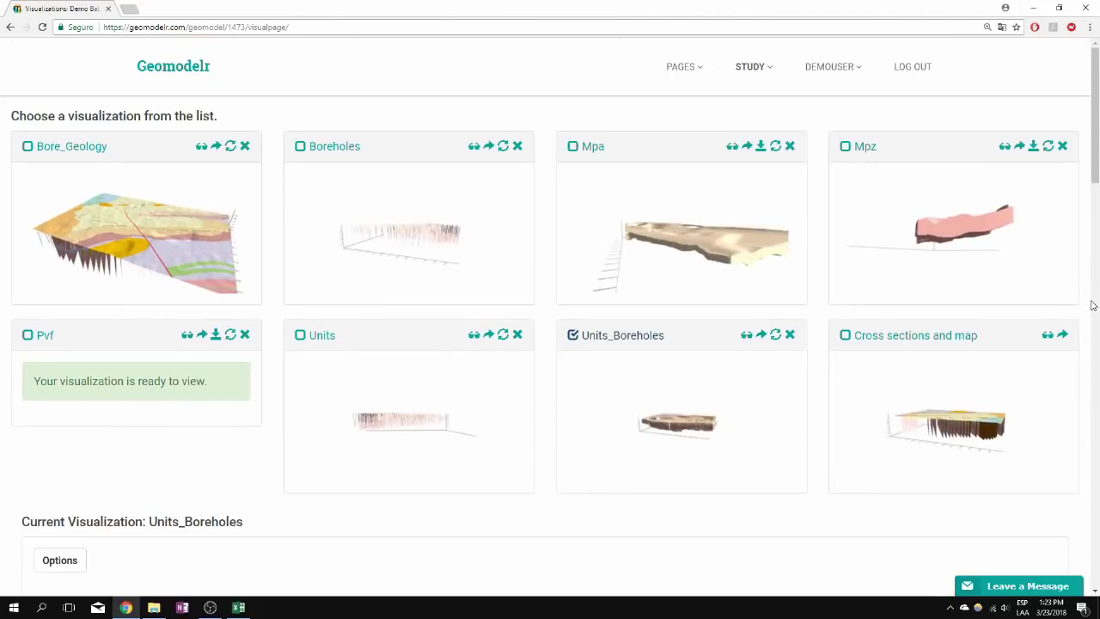